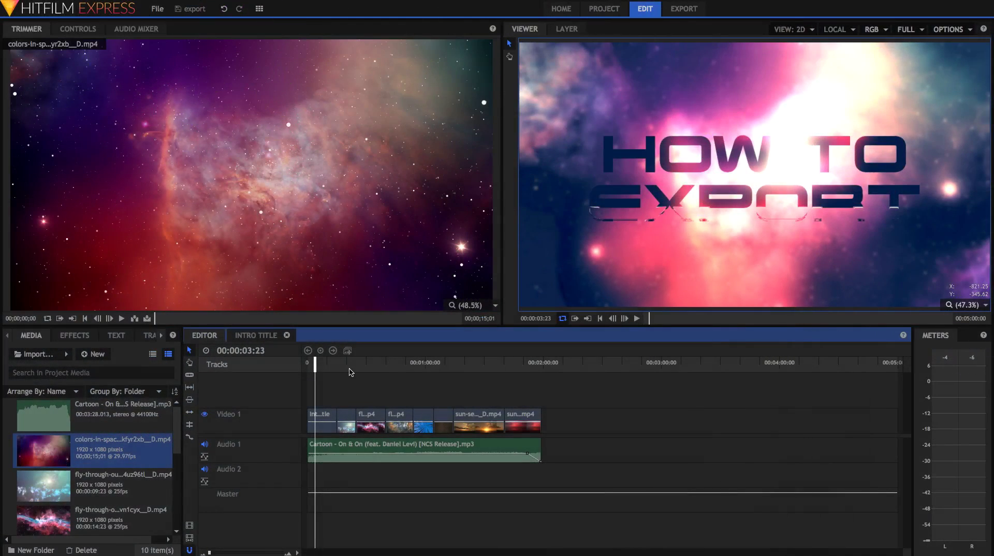
- Scrub through the Editor timeline to preview the edit, and open the Intro Title composite shot
mouse_move(353, 370)
left_mouse_down()
mouse_move(444, 370)
mouse_move(363, 365)
left_mouse_up()
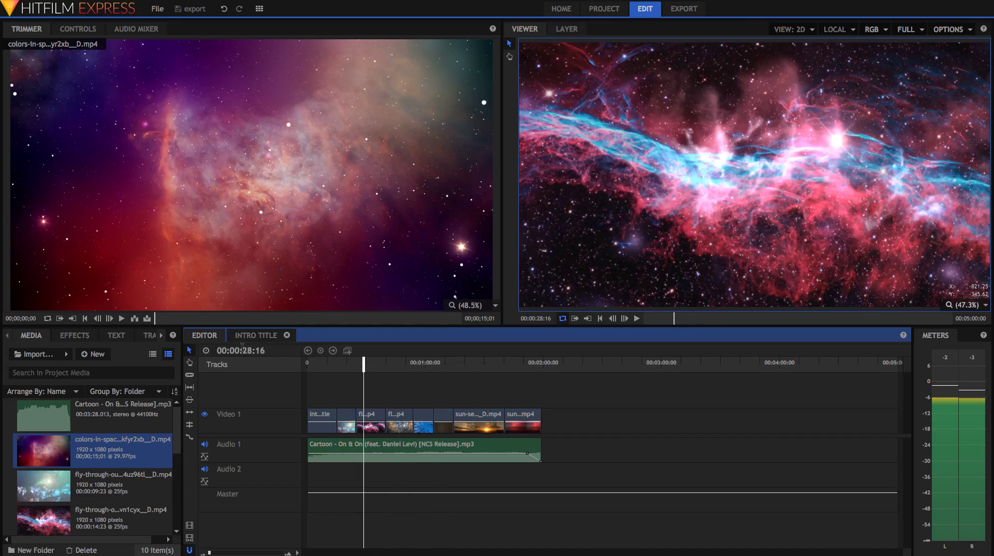
left_click(321, 367)
left_click(310, 365)
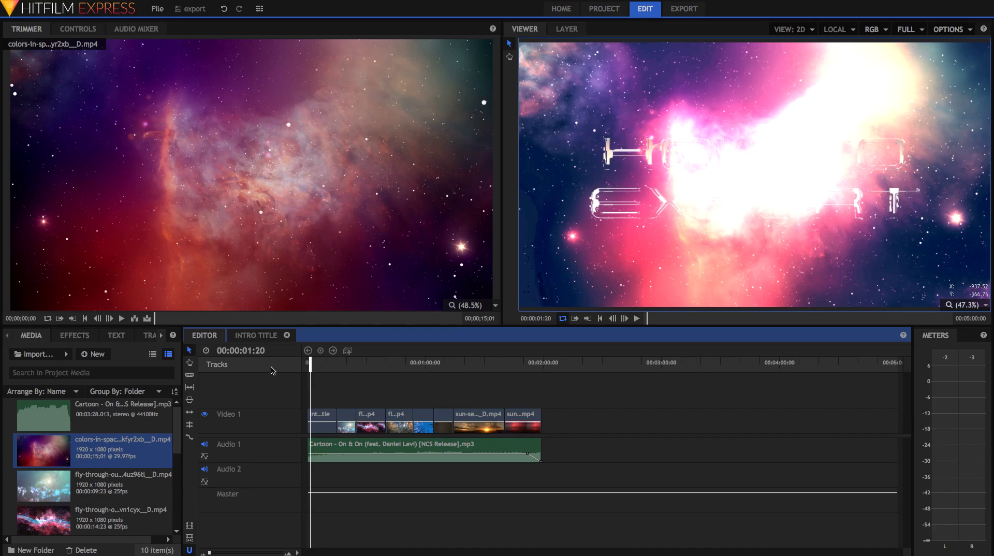
left_click(257, 339)
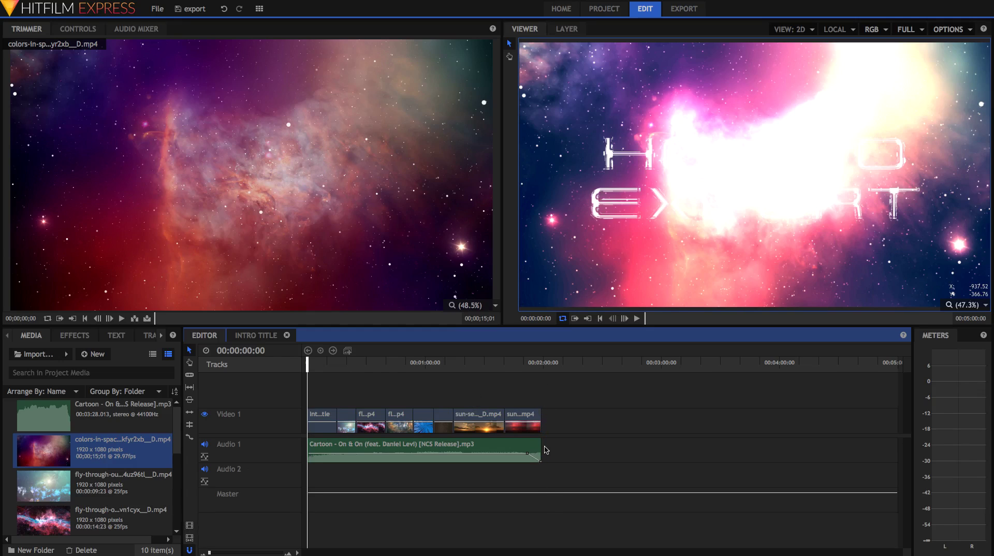
left_click(264, 341)
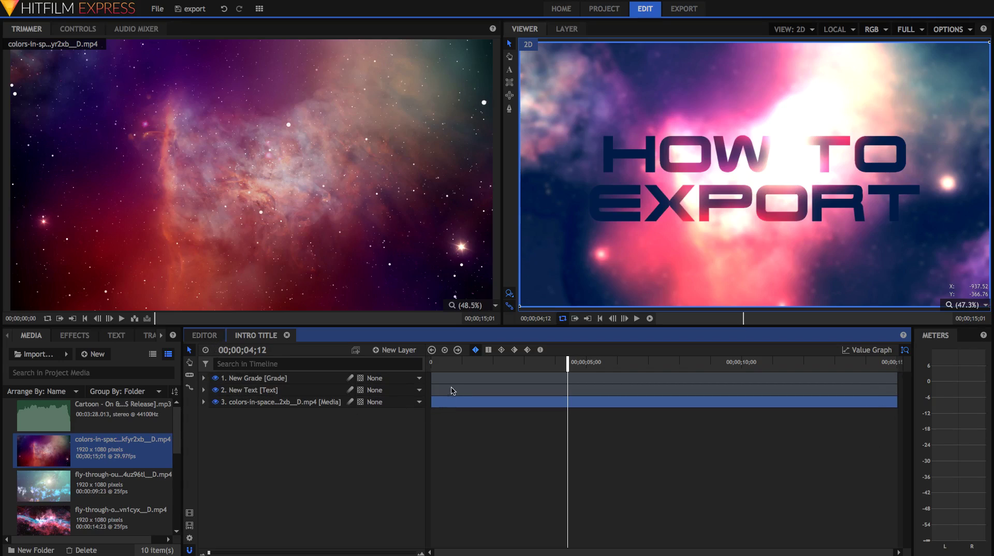
- Mark an in point at 00;00;01;10 and an out point at 00;00;10;21 on the Intro Title timeline, and scrub within that range
left_click(473, 365)
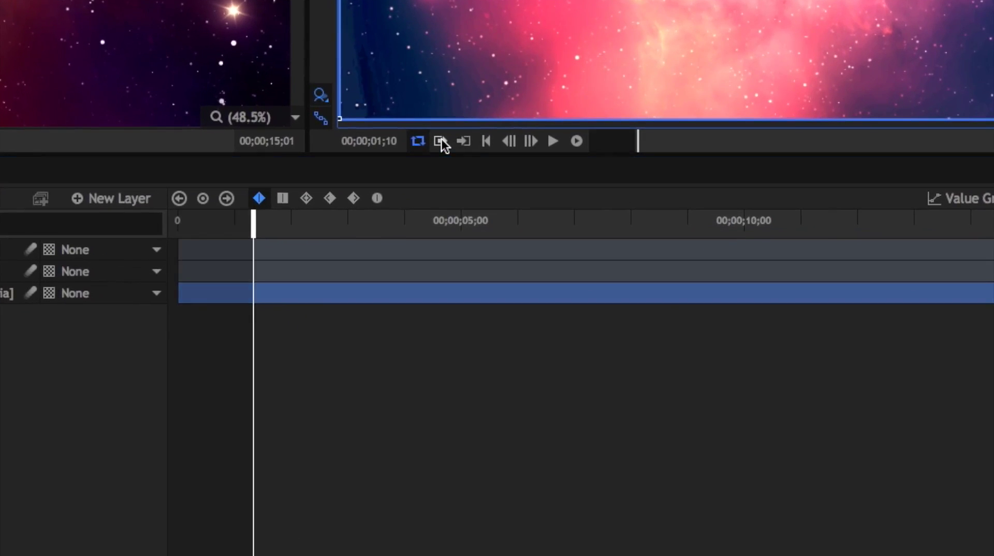
left_click(783, 223)
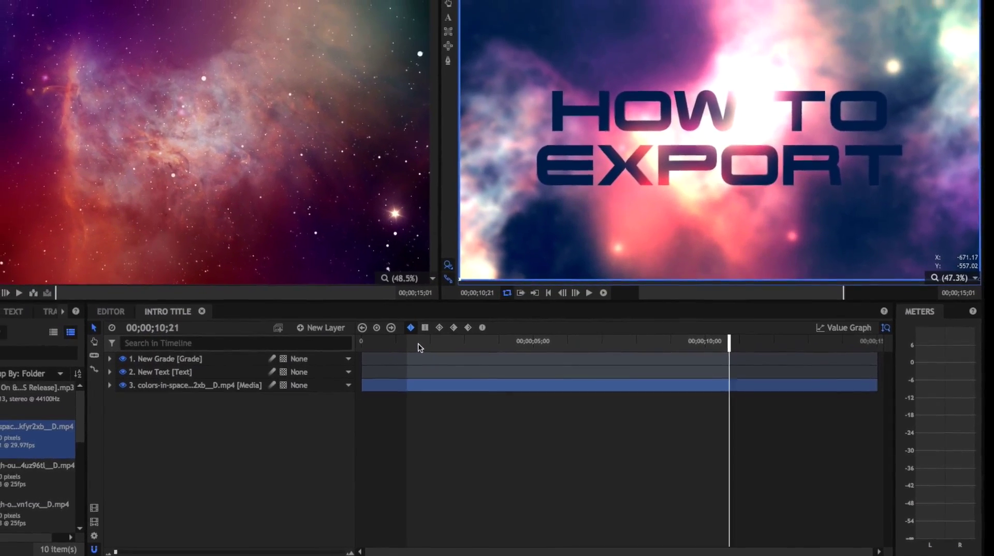
left_click(532, 341)
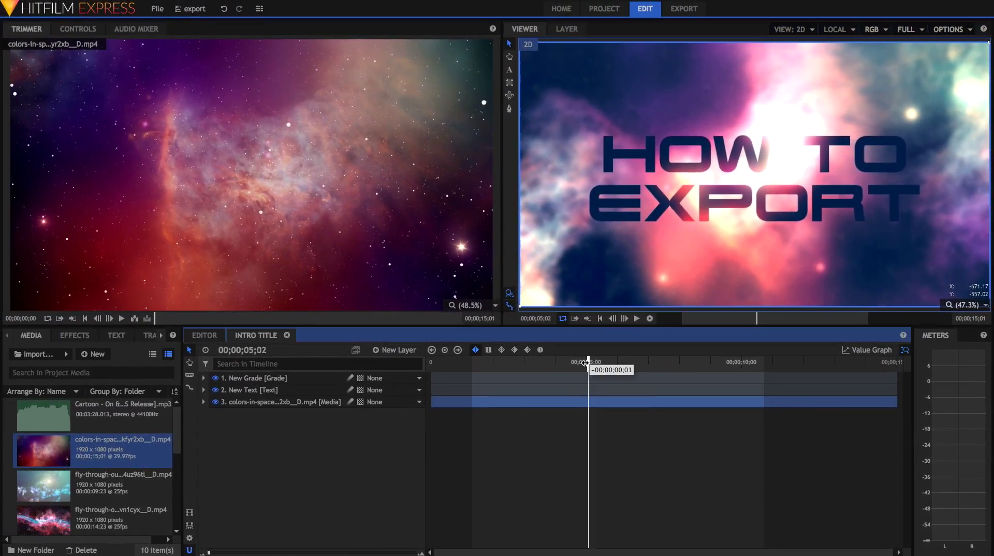
left_click_drag(585, 362, 532, 365)
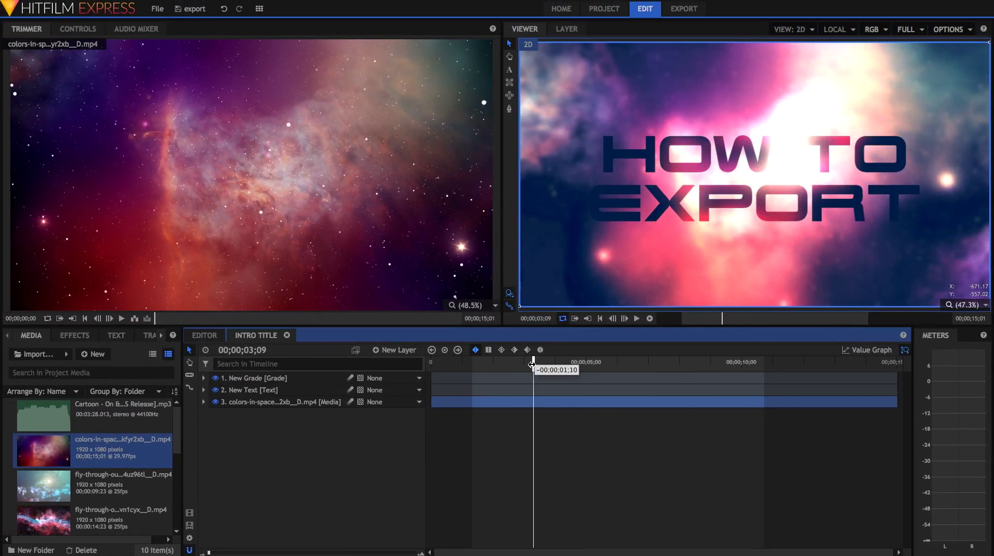
- Return to the Editor timeline and mark an in-to-out range from near the start of the third clip to 00:01:28:08
left_click(204, 335)
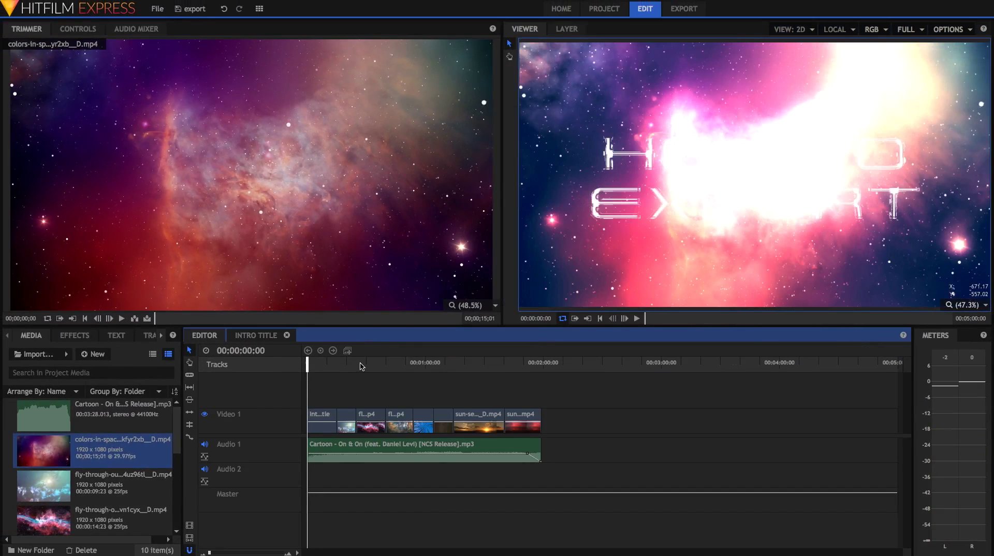
left_click(361, 366)
left_click(480, 364)
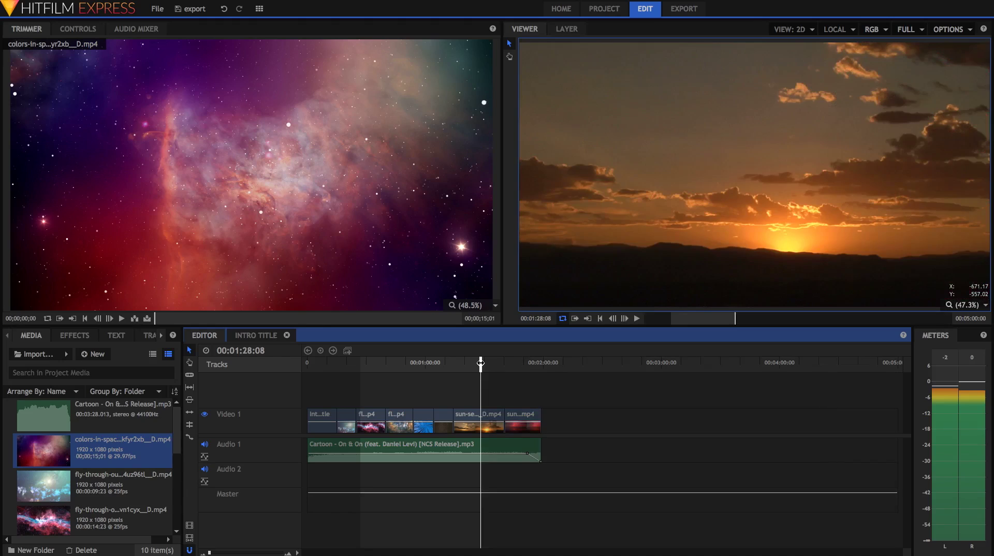
- Reset the Editor timeline's range to run from 00:00:00:00 to 00:04:50:07, and place the playhead at 00:00:42:08
left_click_drag(336, 365, 223, 369)
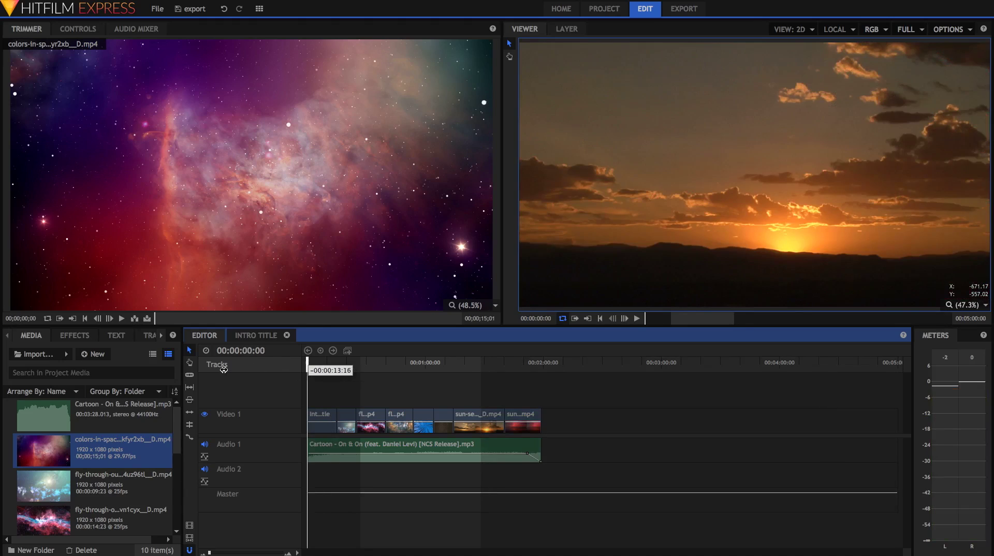
key("End")
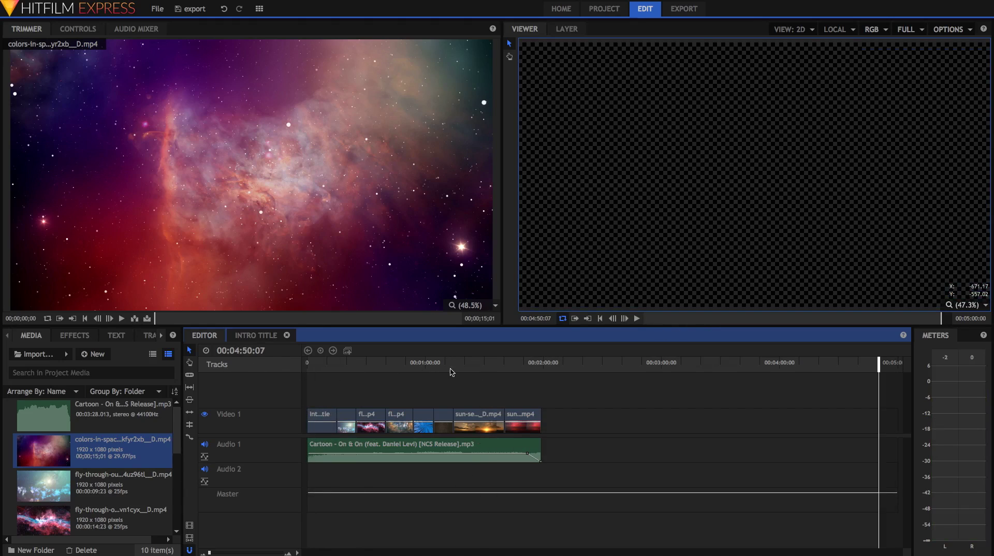
left_click(390, 368)
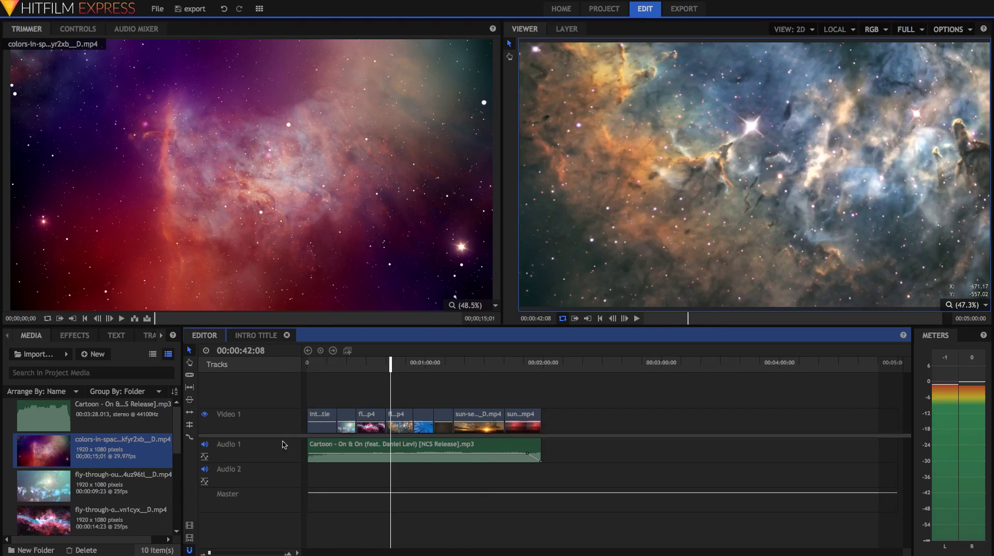
- Add the contents of the Editor timeline to the export queue and go to the Export screen
left_click(190, 525)
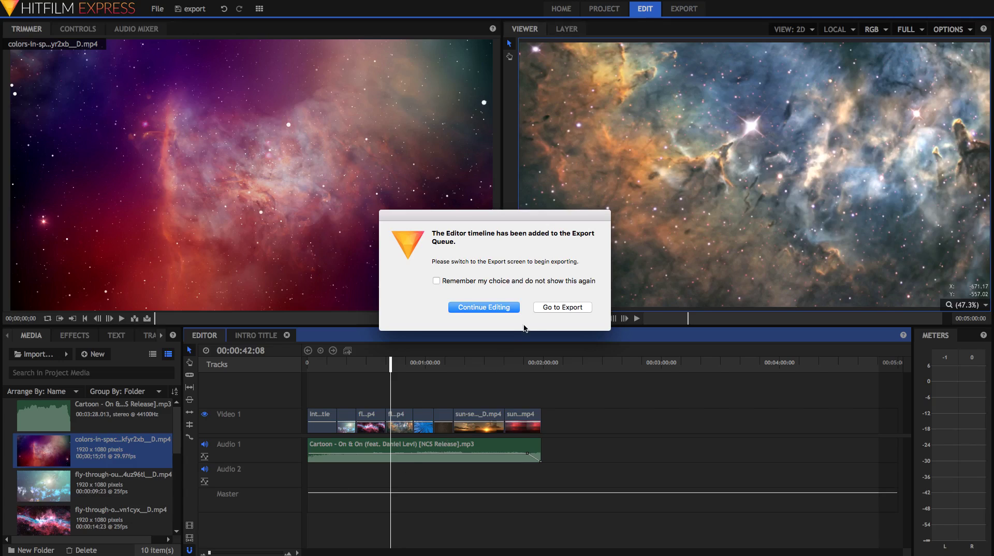
left_click(547, 307)
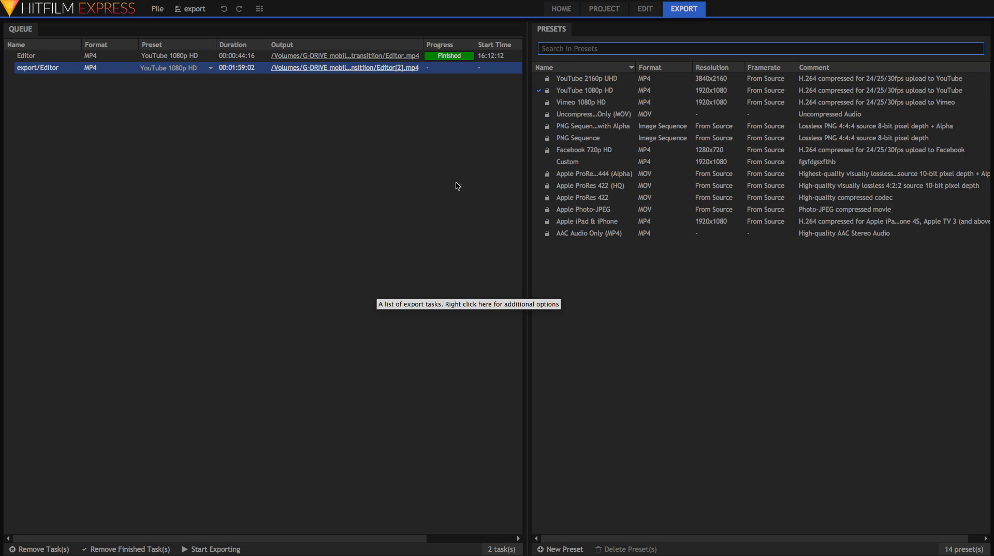
- Remove the finished Editor task from the export queue, leaving the new export/Editor task
left_click(460, 151)
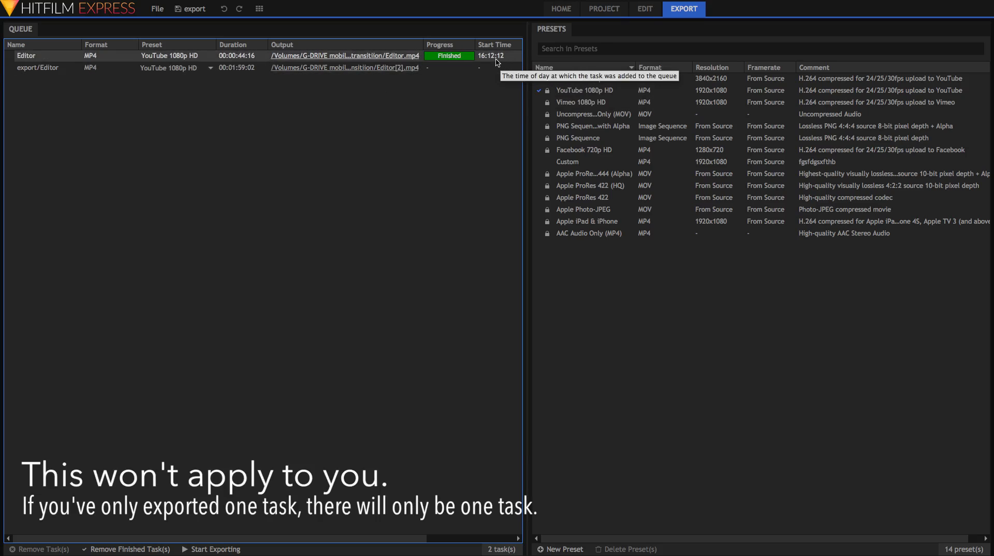
scroll(496, 62, "right", 1)
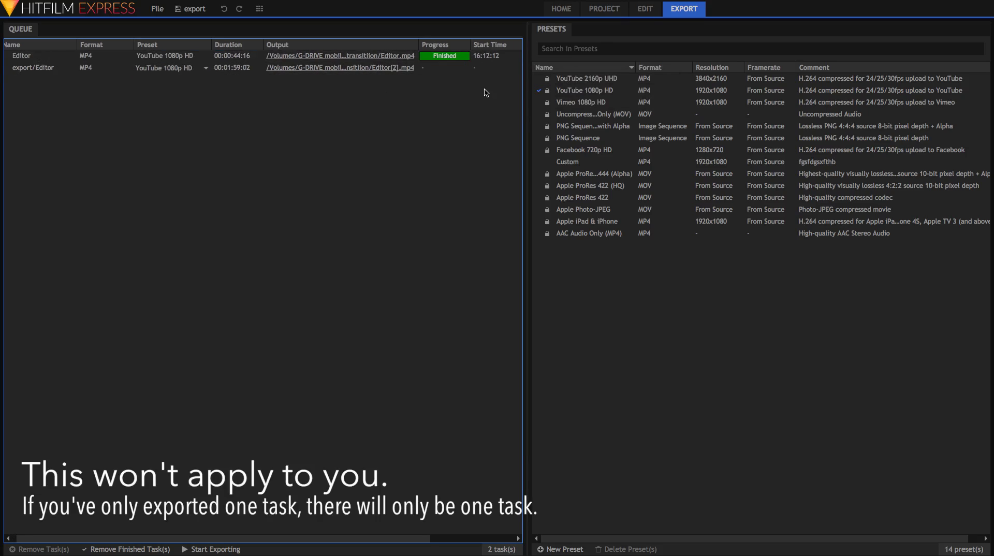
left_click(490, 61)
key("Delete")
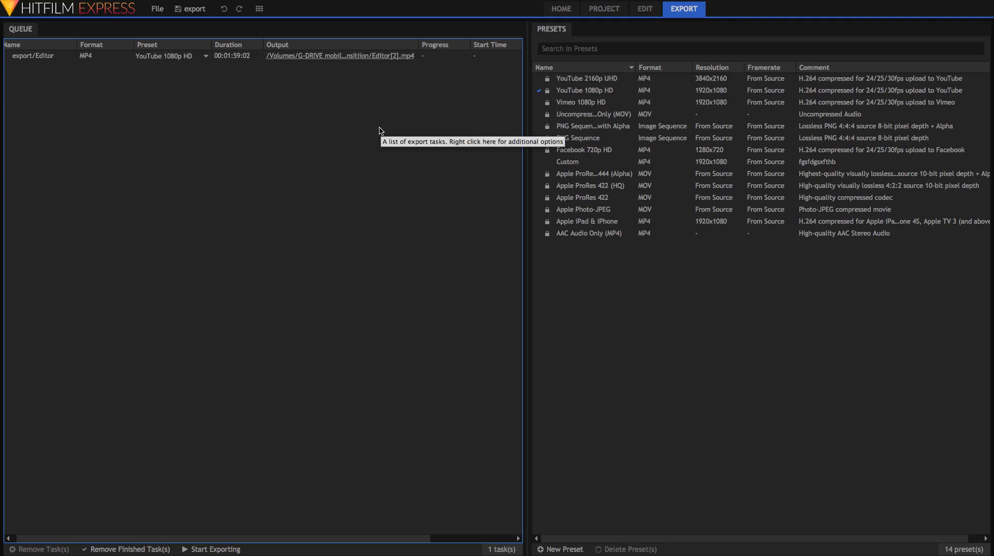
- Delete the existing Custom preset from the export presets
left_click(795, 301)
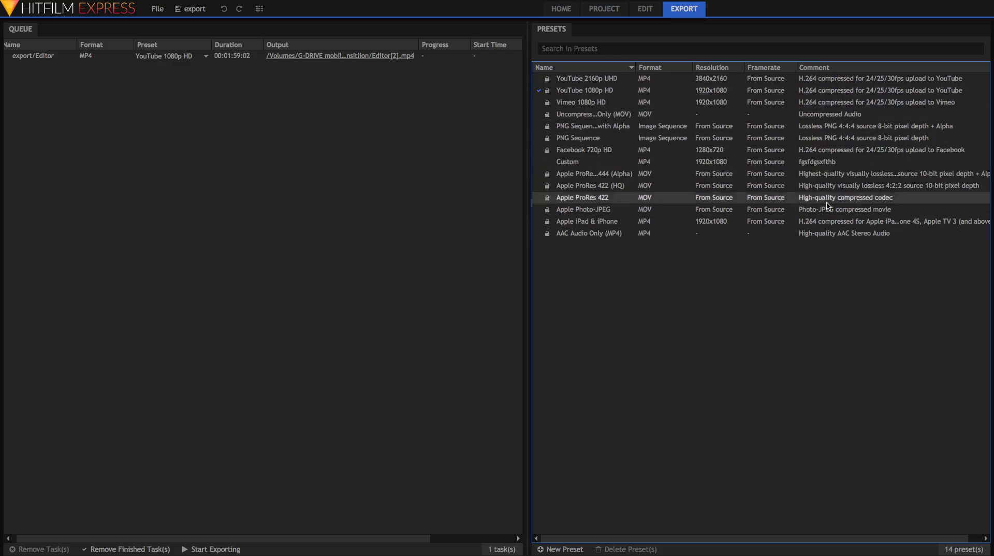
left_click(804, 165)
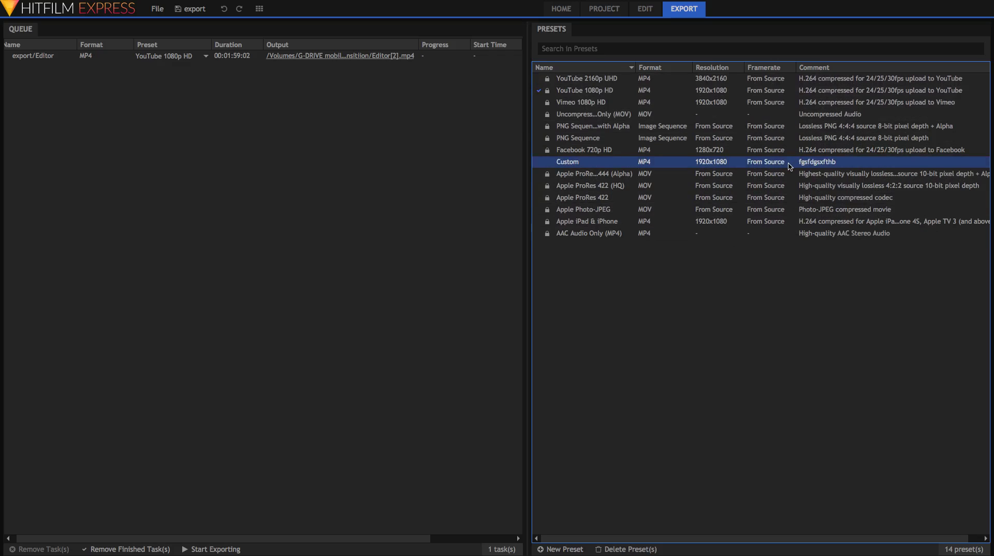
key("Delete")
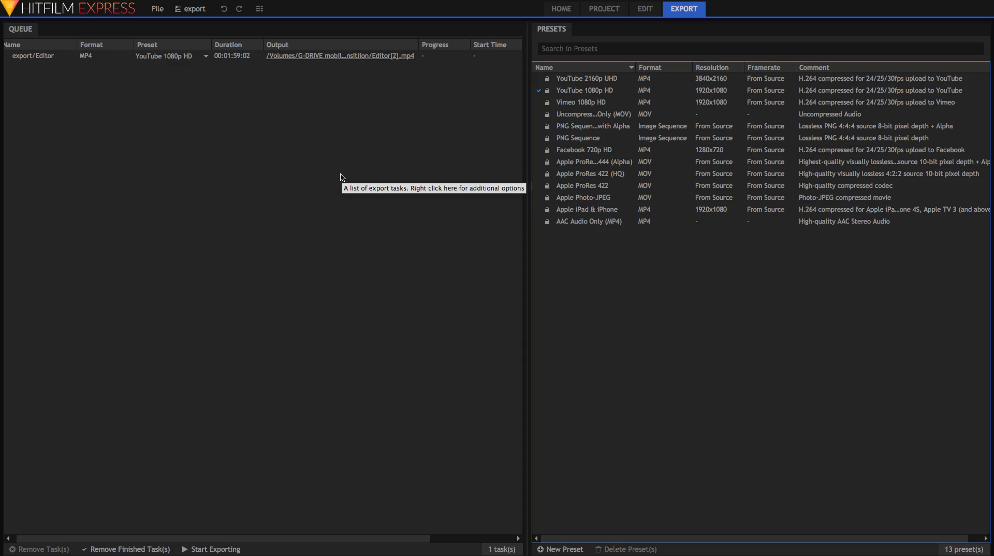
- Choose the YouTube 1080p HD preset for the export/Editor task and start exporting it
left_click(163, 57)
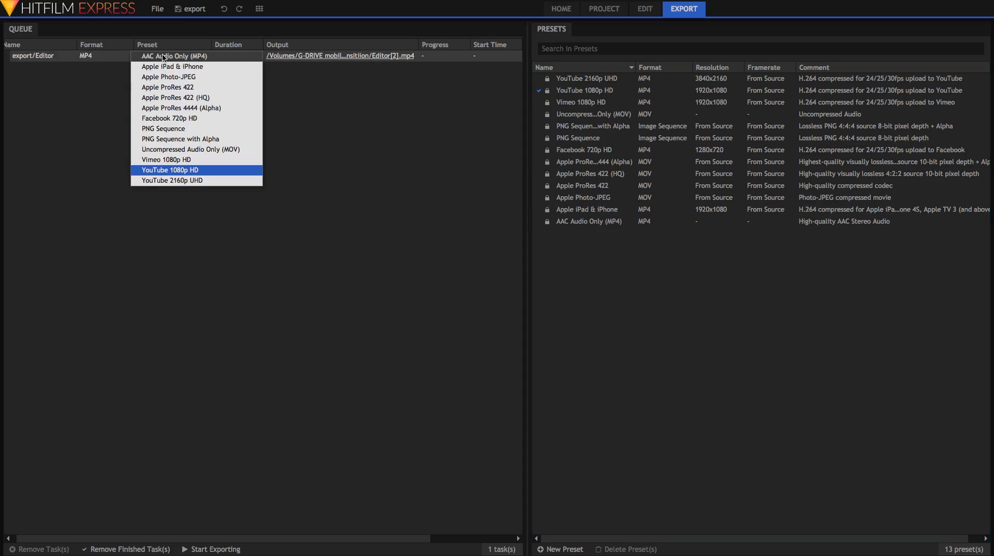
left_click(174, 170)
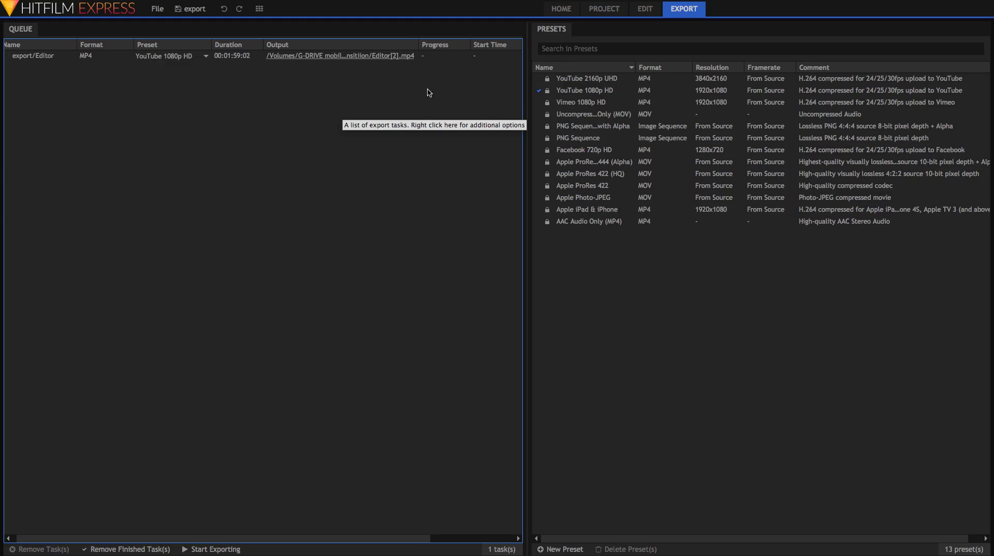
left_click(224, 550)
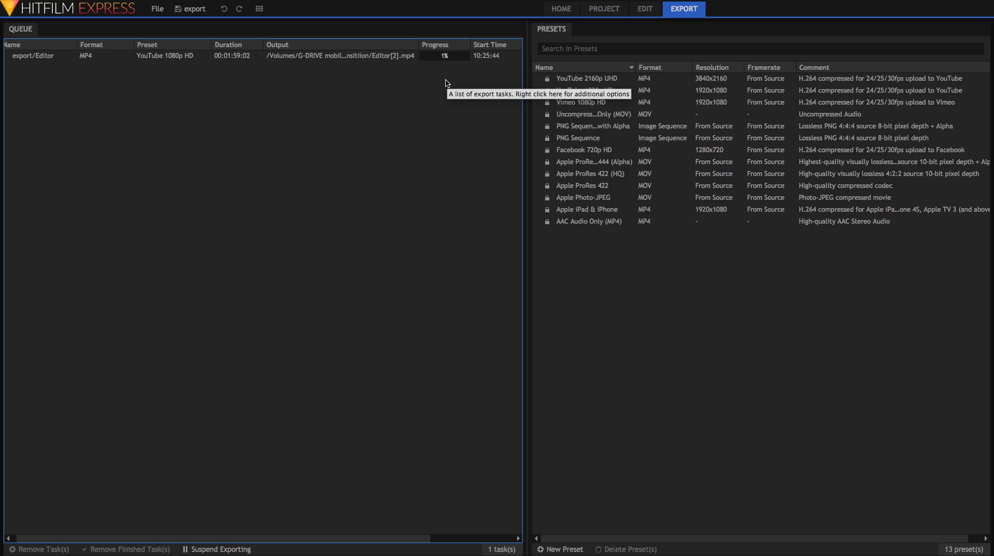
- Suspend the running export and leave its queued task deselected
left_click(228, 550)
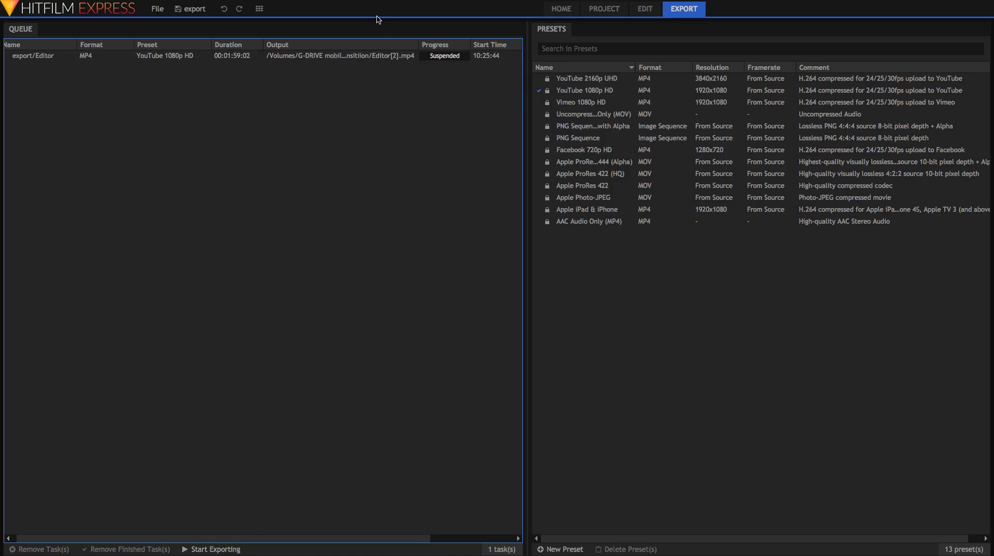
left_click(380, 58)
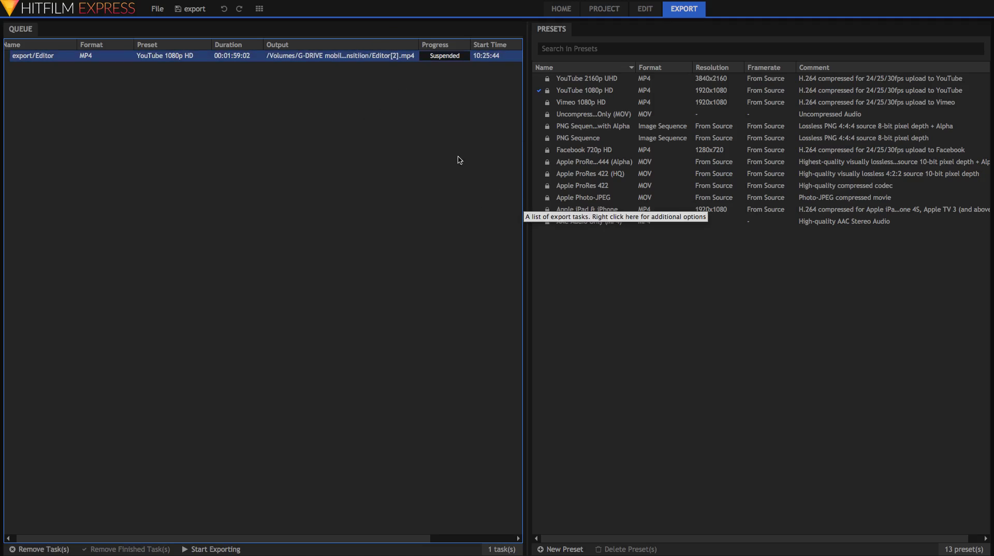
left_click(450, 136)
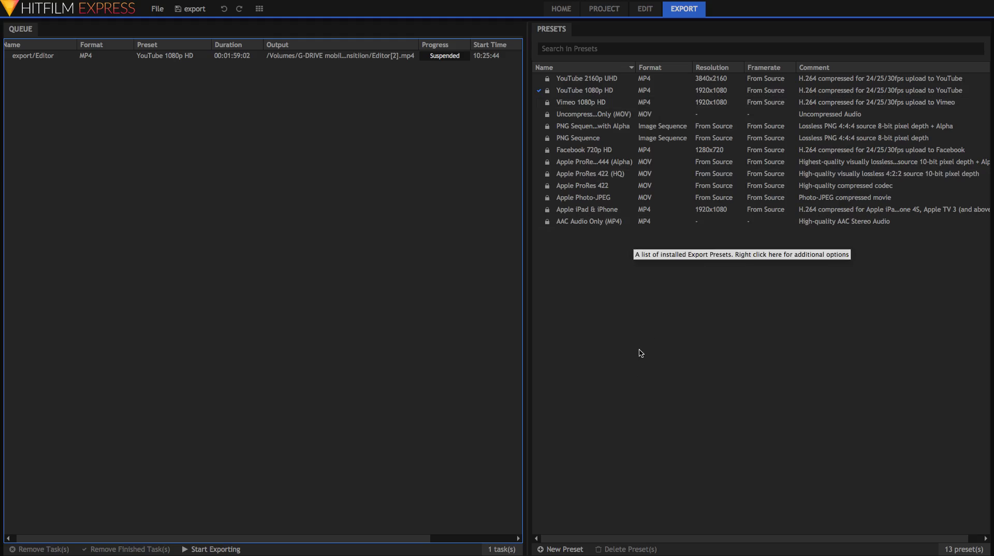
- Create a new MP4 export preset named "Custom#1" with the comment "the first preset test don't use this"
left_click(577, 549)
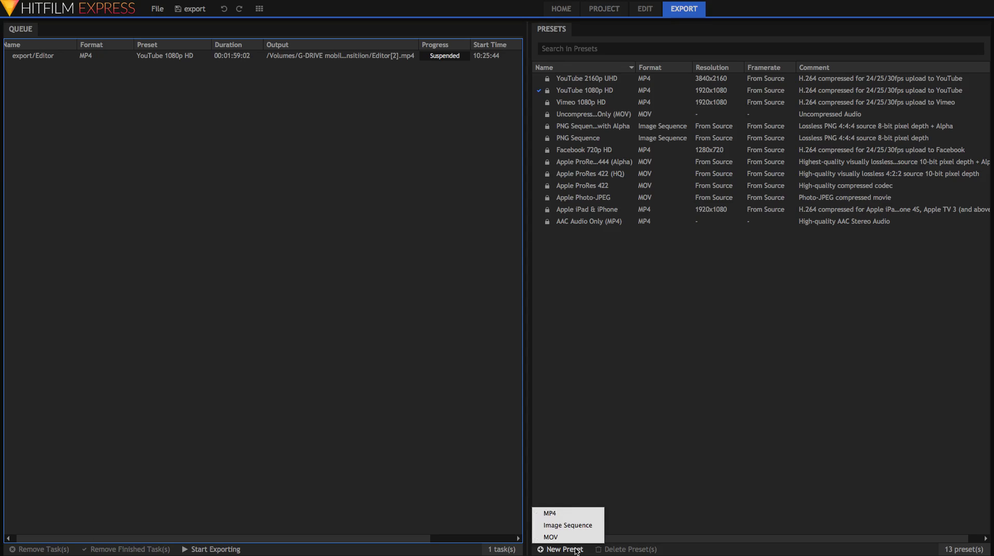
left_click(580, 513)
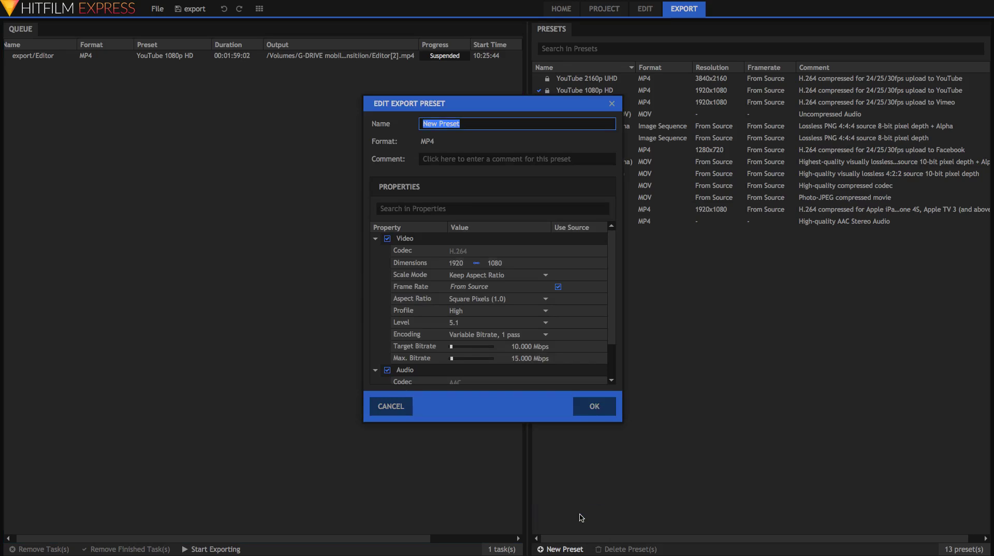
type("Custom#1")
left_click(443, 157)
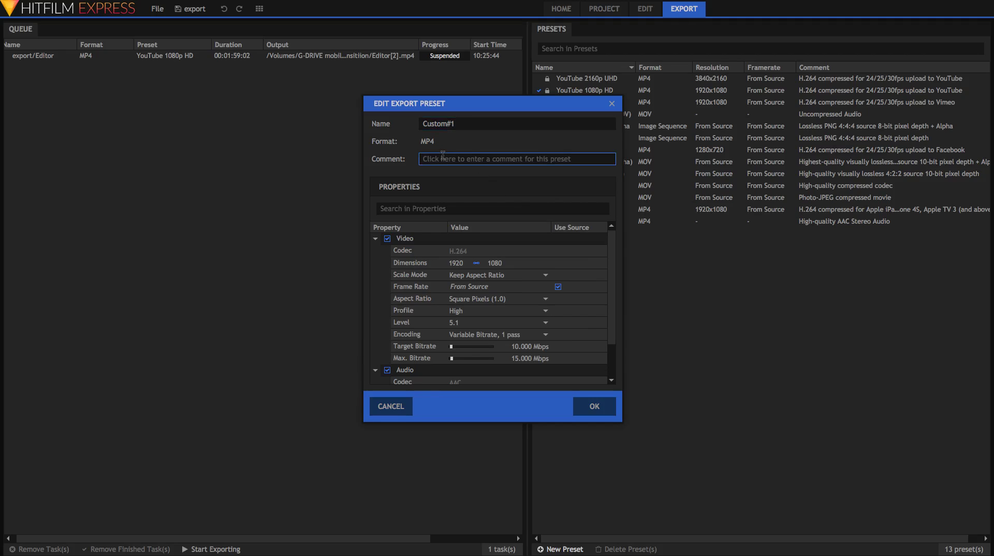
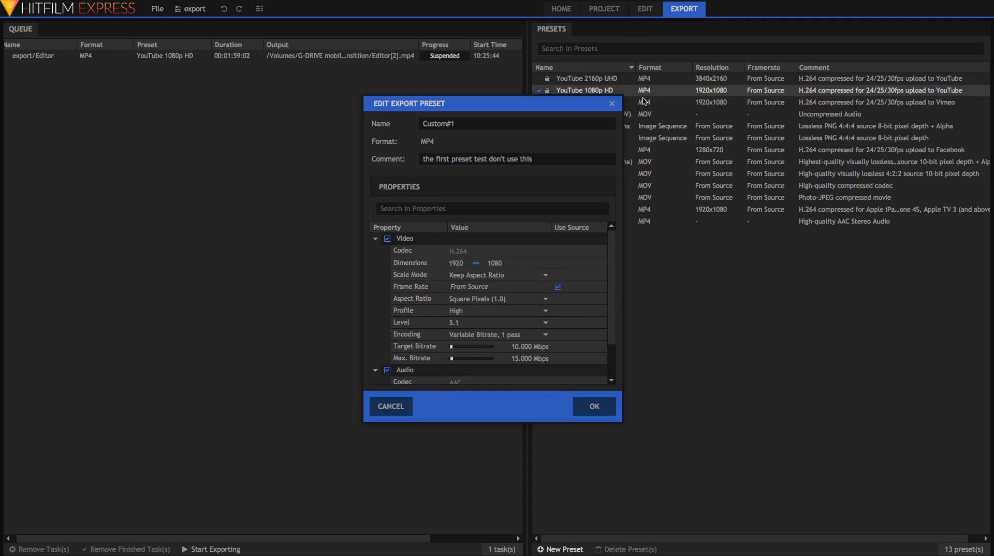
- Review the Scale Mode, Aspect Ratio and Profile options of the preset, choosing Keep Aspect Ratio, Square Pixels (1.0) and High
left_click(492, 275)
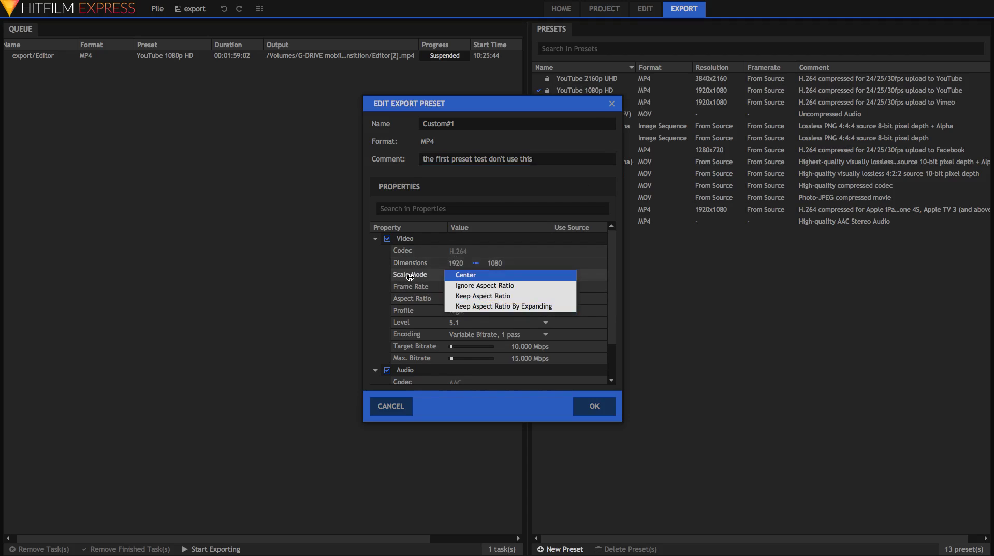
left_click(482, 296)
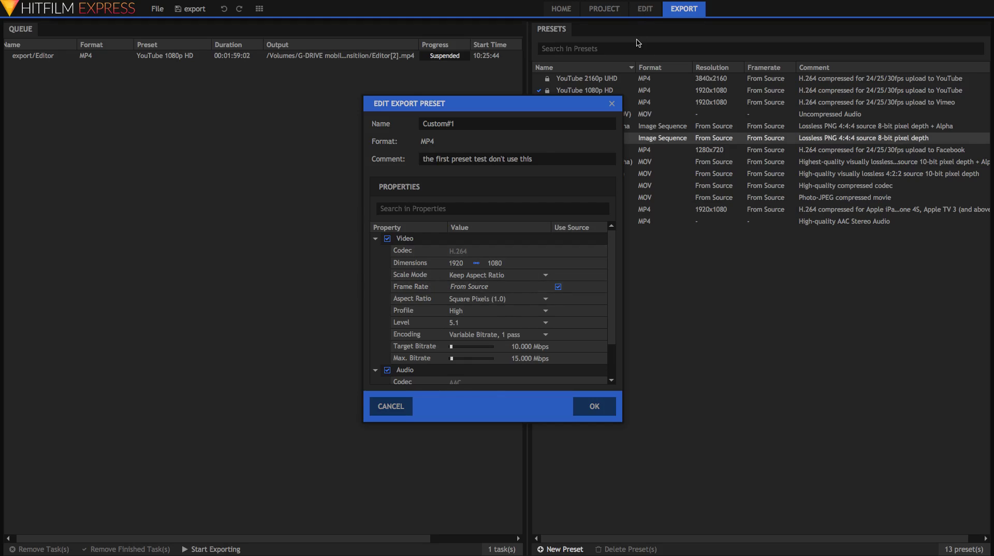
left_click(467, 304)
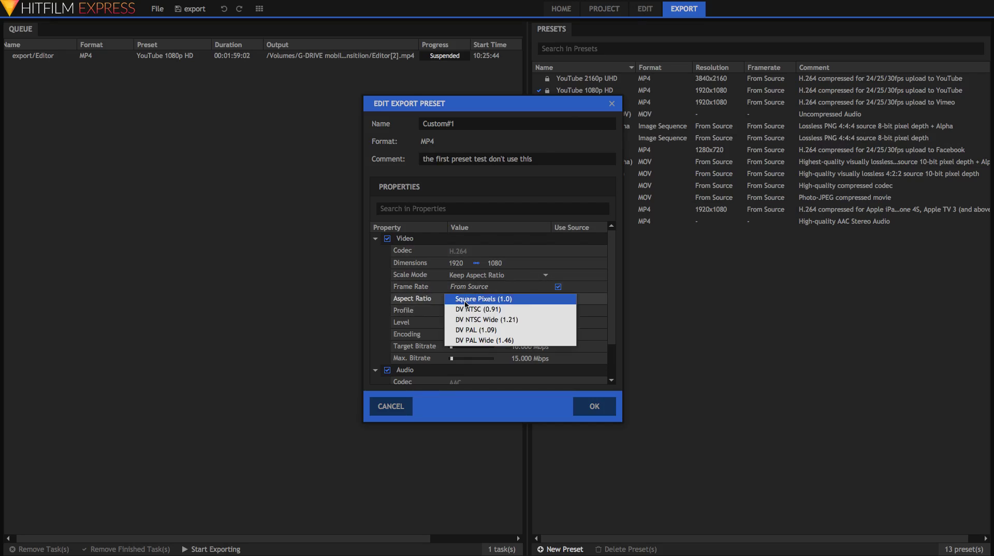
left_click(428, 301)
left_click(459, 311)
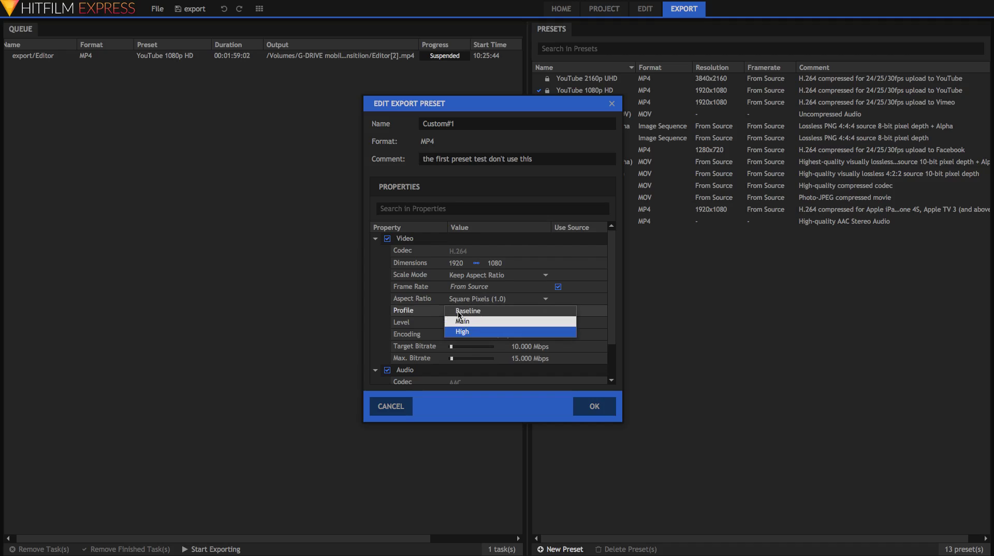
left_click(461, 332)
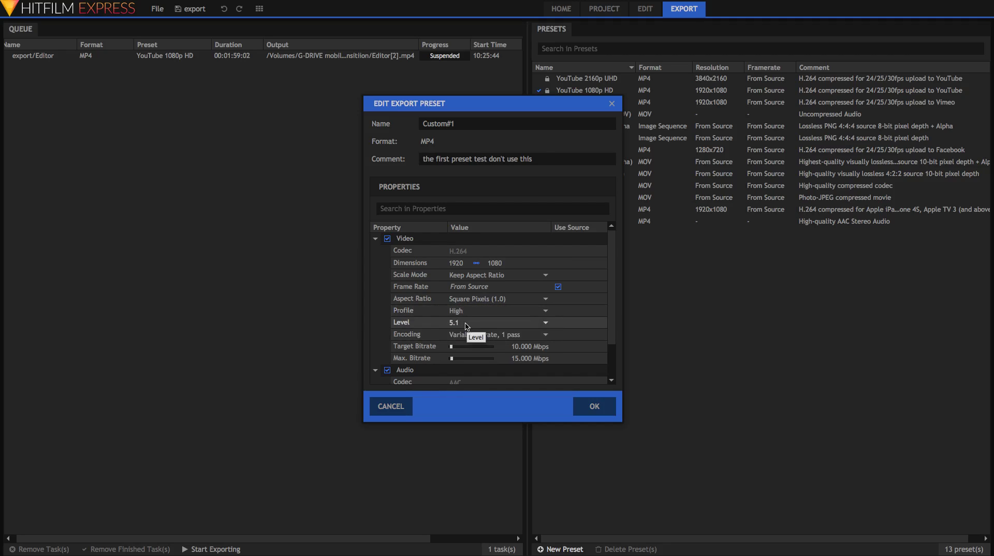
- Raise the preset's maximum bitrate to about 207 Mbps, and reduce it to about 33 Mbps
scroll(456, 356, "down", 2)
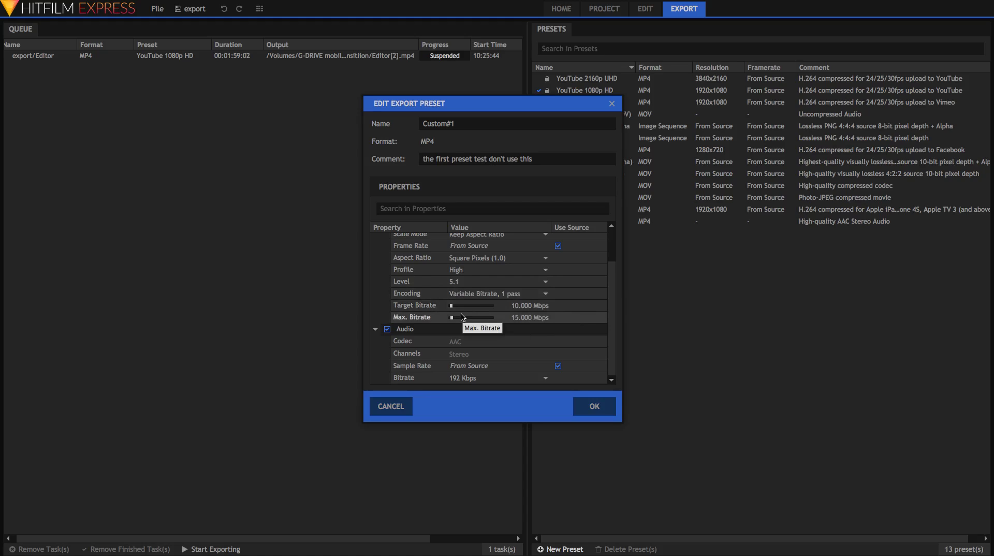
left_click_drag(461, 318, 481, 320)
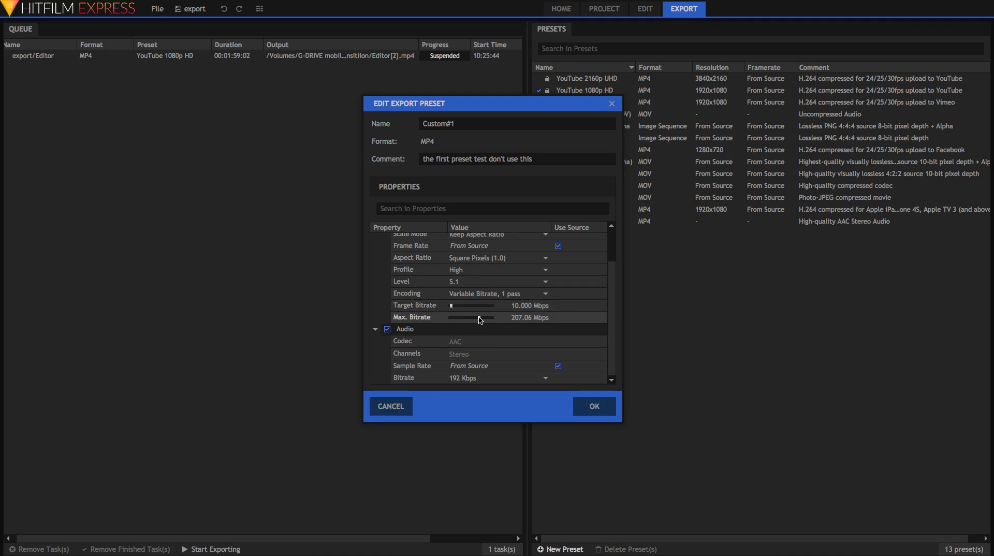
left_click_drag(481, 319, 458, 318)
scroll(461, 317, "up", 1)
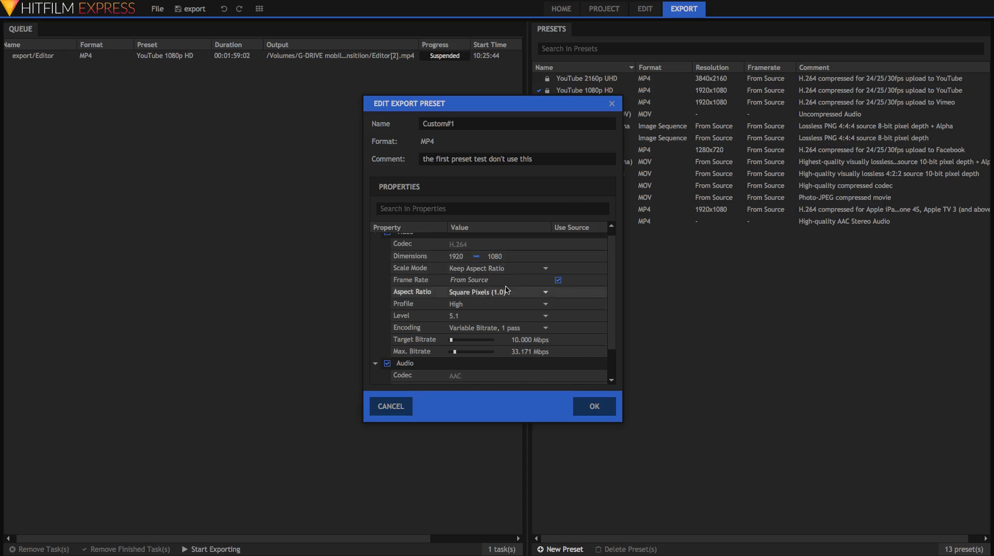
- Try level 1.3, and set the level to 4.2 with a 62.5 Mbps maximum bitrate and about 30 Mbps target bitrate
left_click(520, 315)
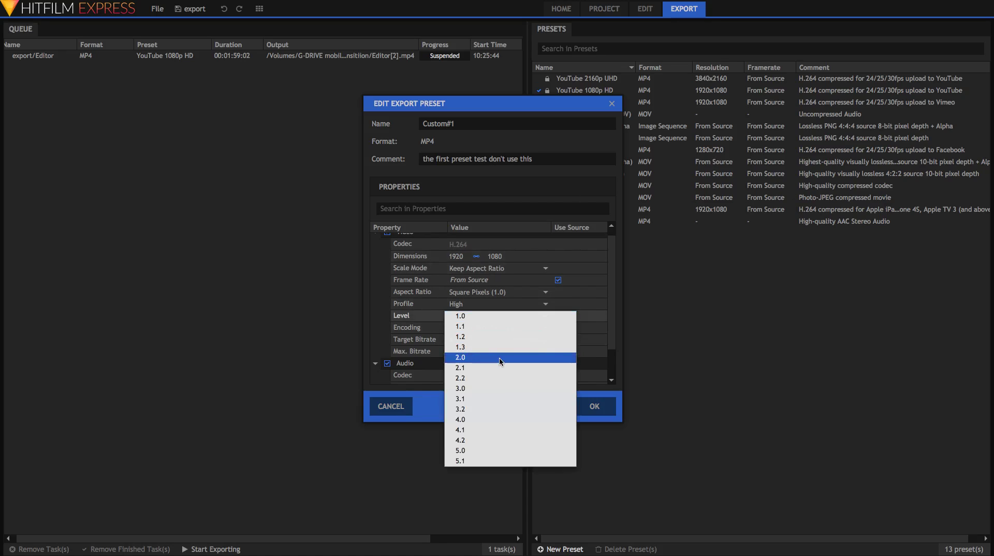
left_click(472, 346)
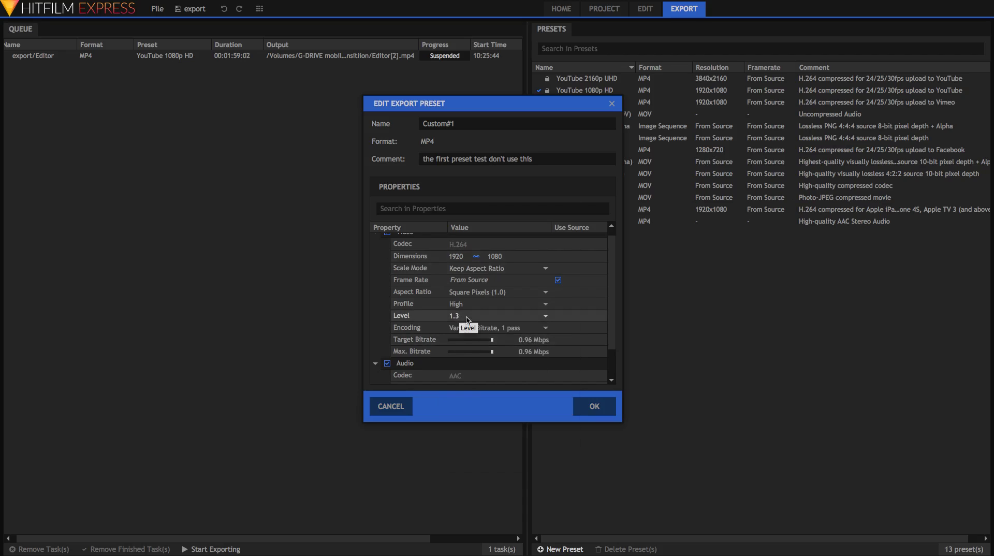
left_click(467, 316)
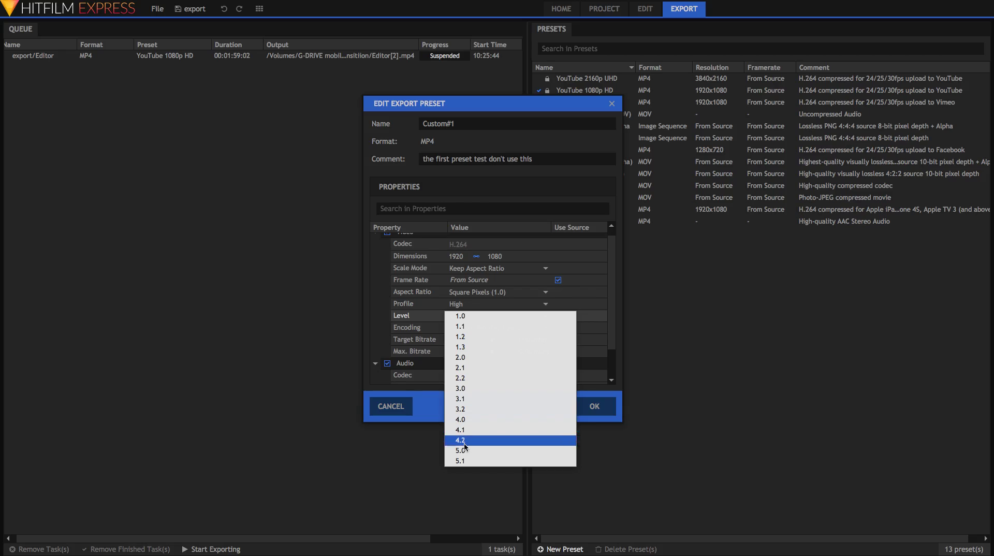
left_click(465, 444)
left_click_drag(481, 352, 501, 352)
left_click(471, 340)
- Check the preset's audio properties and available audio bitrates, and save the Custom#1 preset
scroll(470, 342, "down", 1)
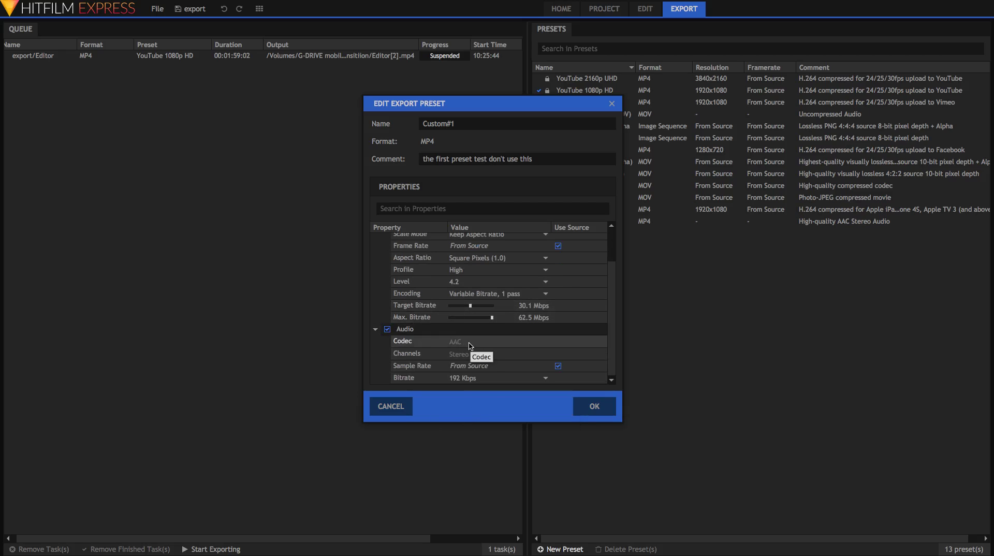
left_click(470, 344)
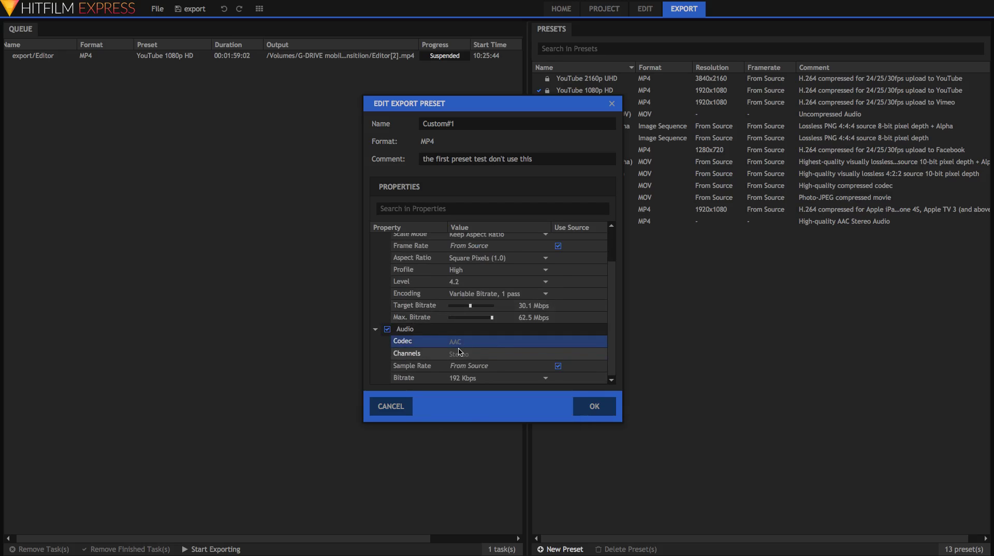
scroll(422, 249, "up", 2)
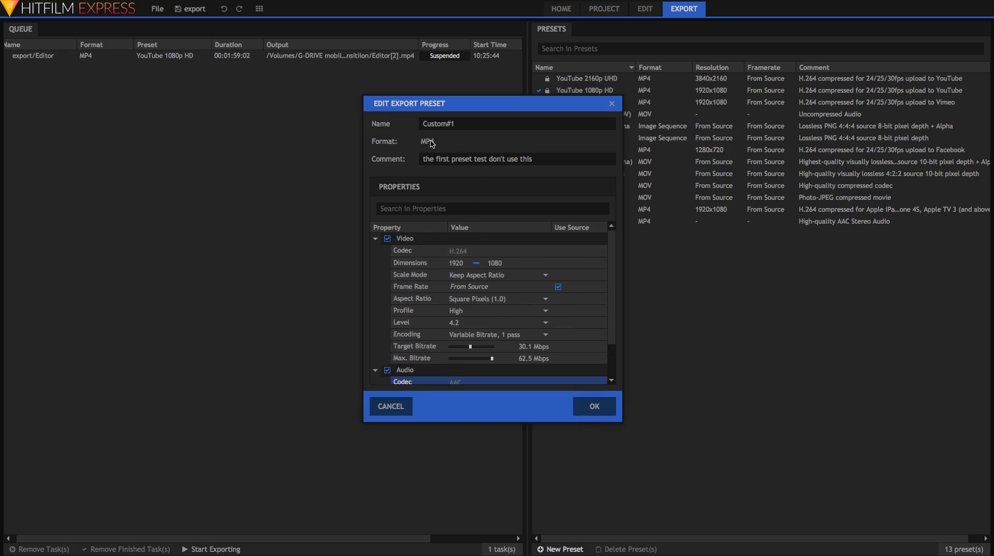
scroll(444, 282, "down", 2)
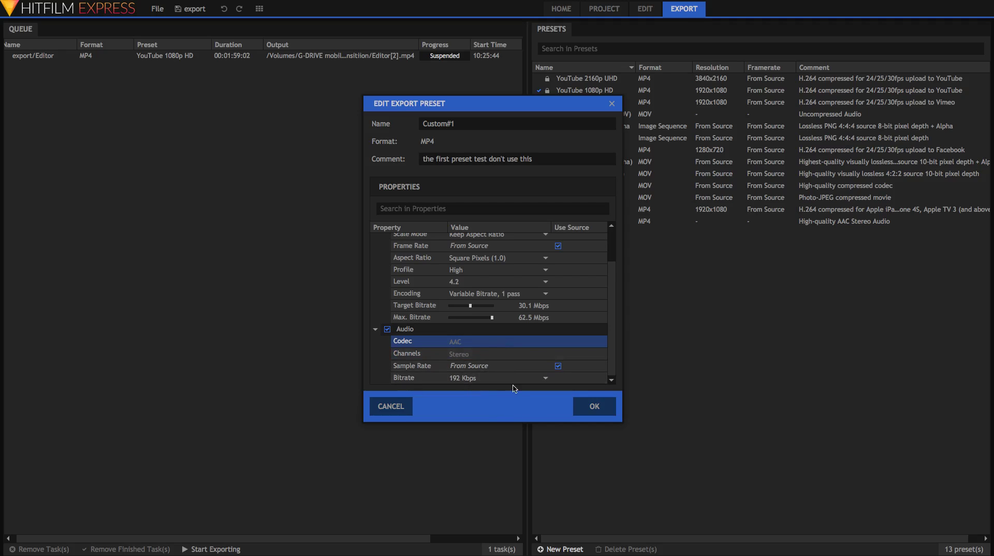
left_click(495, 378)
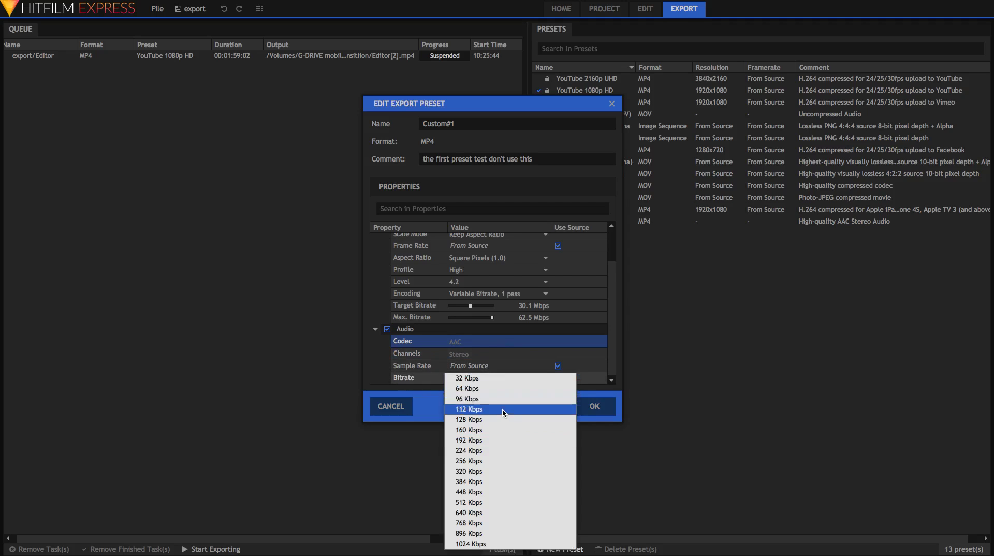
left_click(422, 370)
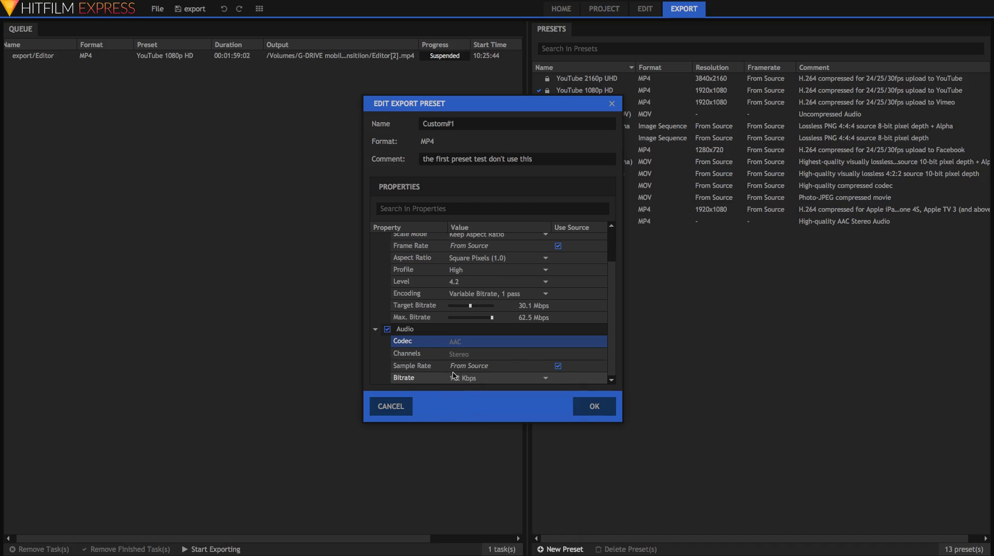
left_click(605, 410)
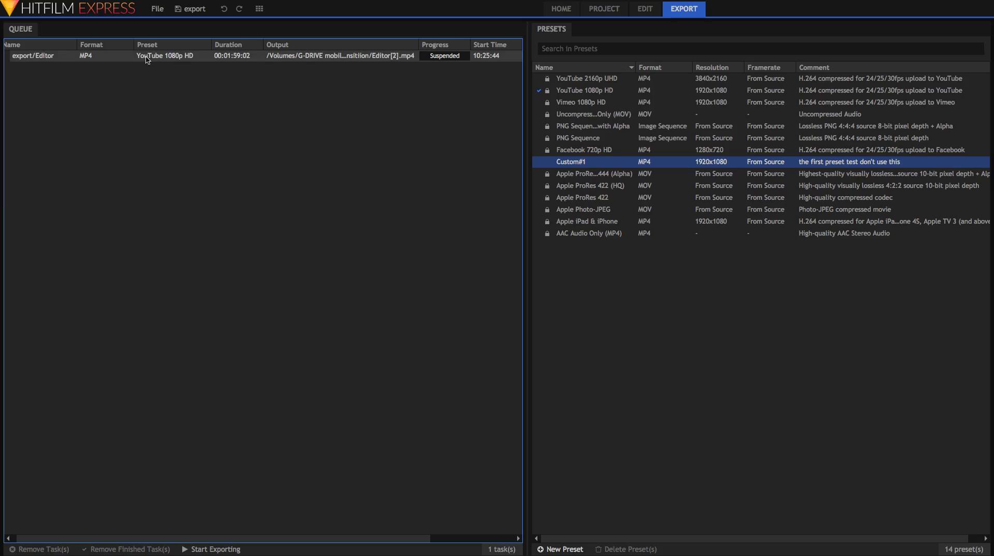
- Add the full contents of the Intro Title composite shot to the export queue and go to the export screen
left_click(645, 11)
left_click(257, 337)
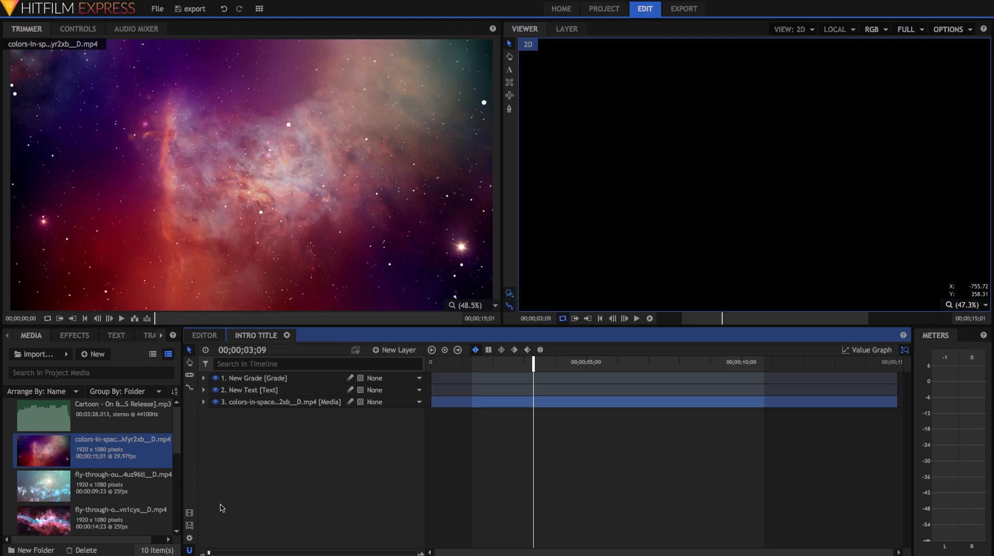
left_click(189, 516)
left_click(557, 308)
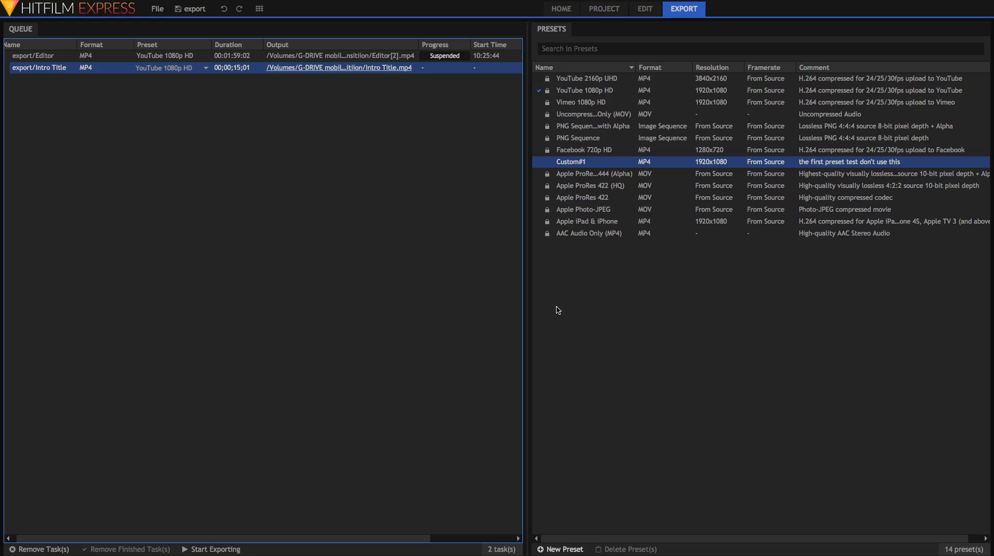
- Remove the suspended export/Editor task from the queue and assign the Custom#1 preset to the export/Intro Title task
left_click(124, 56)
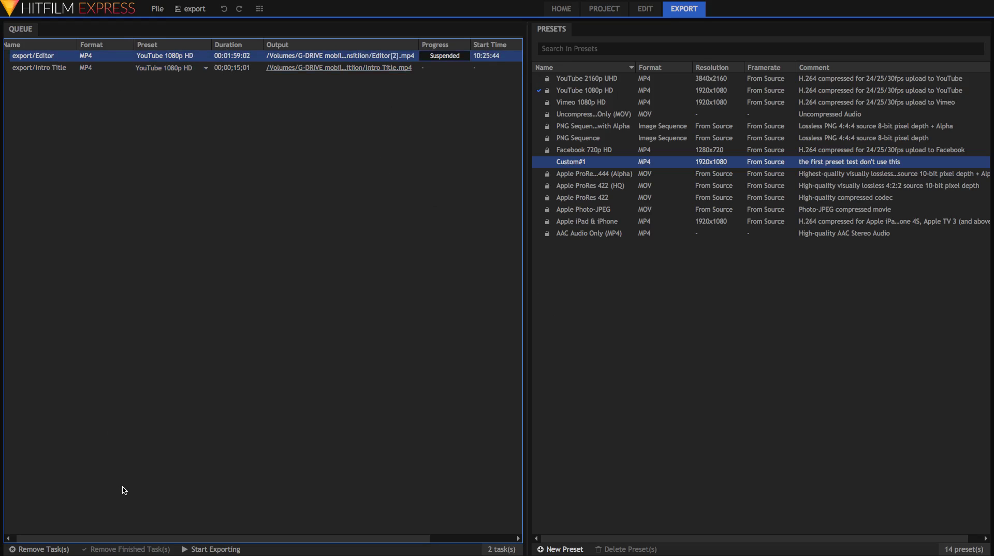
left_click(50, 548)
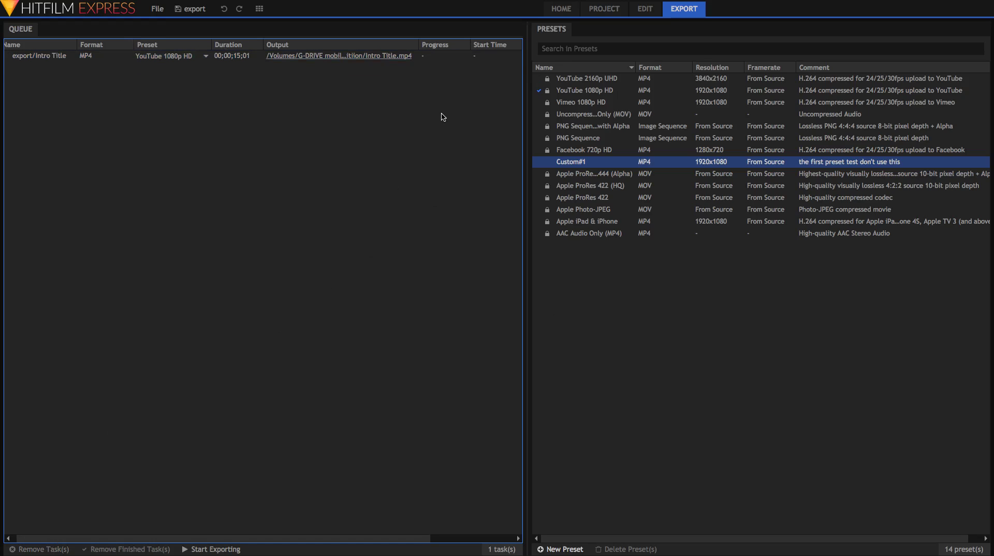
left_click(148, 58)
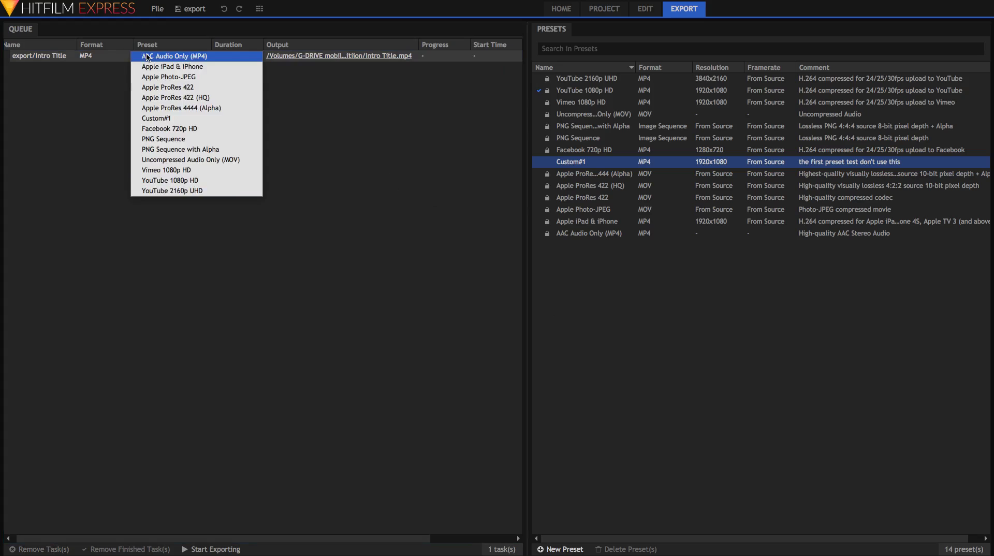
left_click(162, 121)
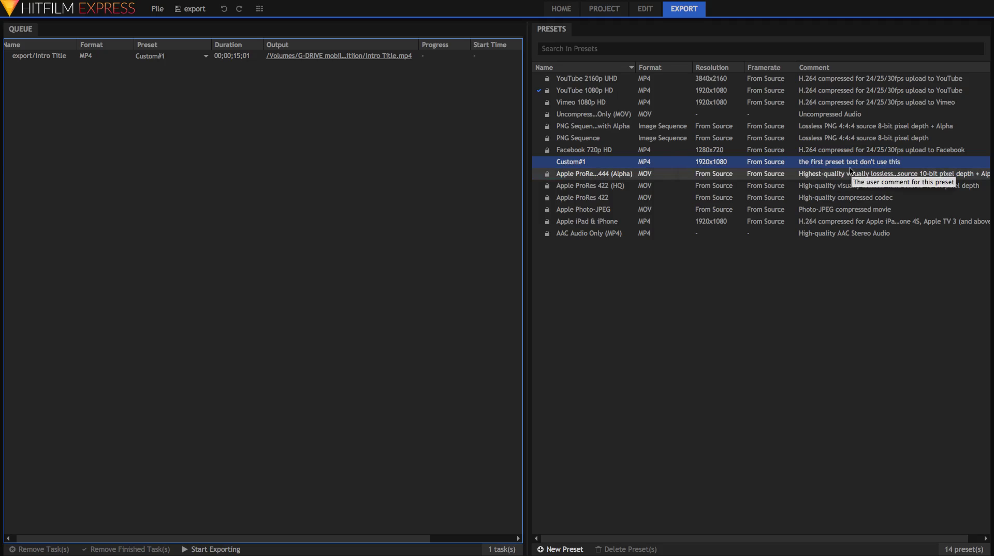
scroll(456, 174, "left", 1)
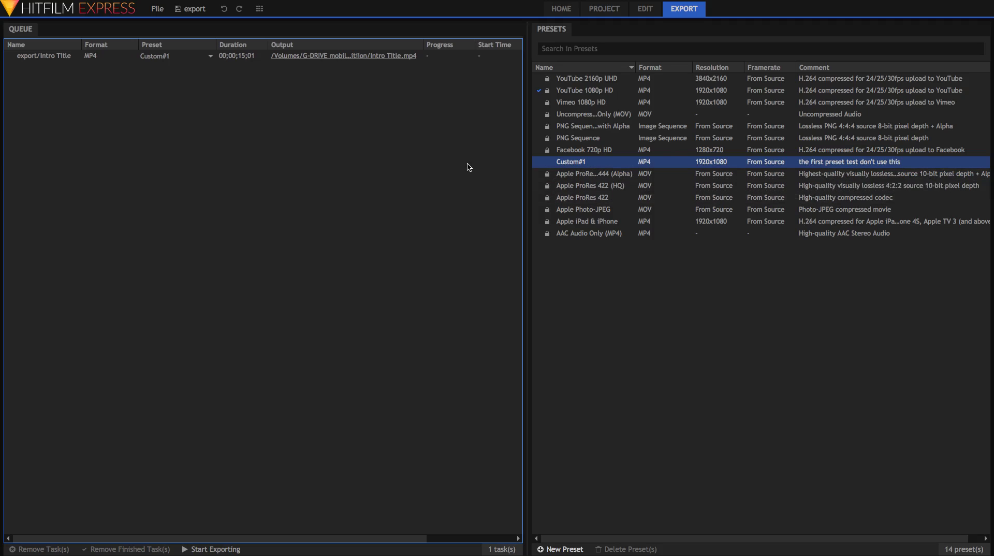
- Add the In-to-Out area of the Intro Title composite shot to the export queue and continue editing
left_click(645, 14)
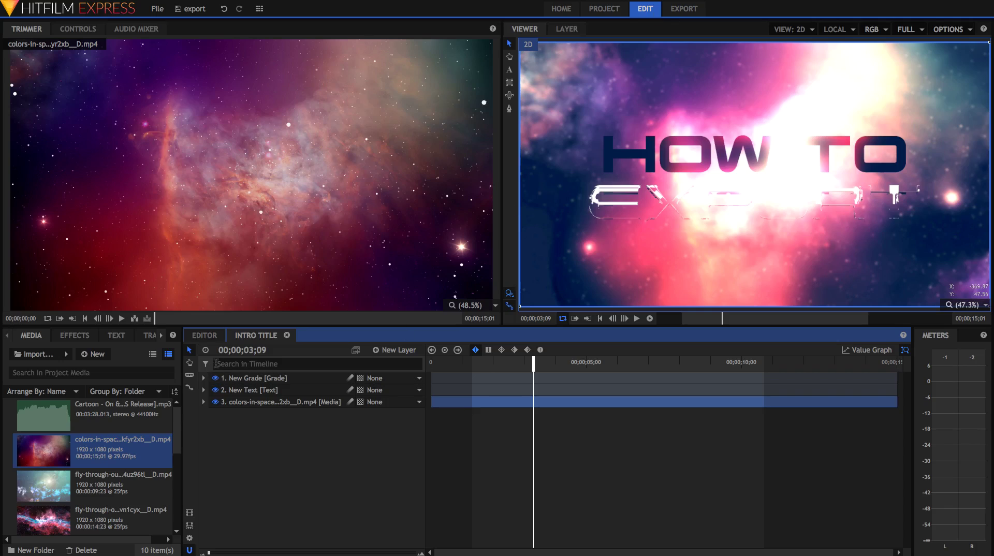
left_click(189, 526)
left_click(450, 308)
- Add the full contents of the Editor timeline to the export queue and continue editing
left_click(195, 336)
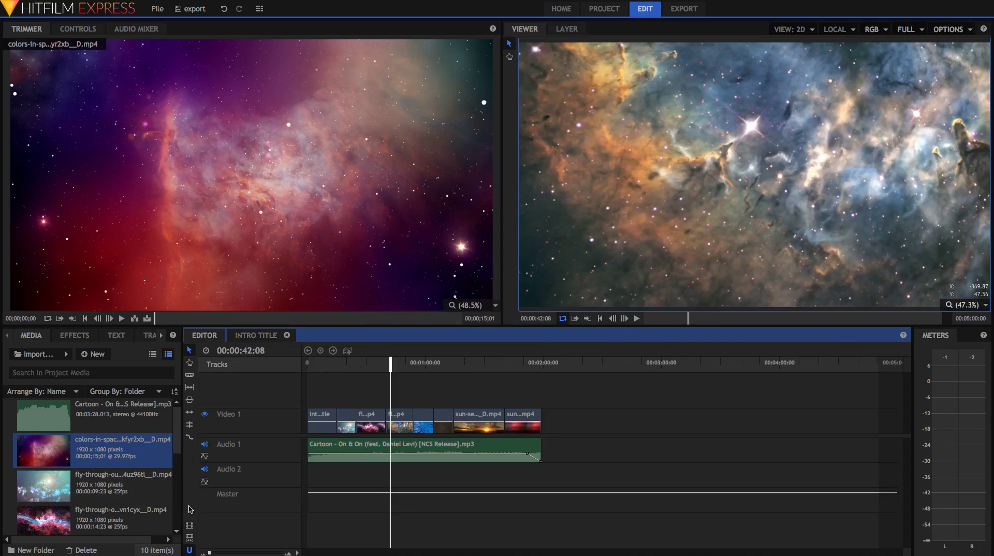
left_click(189, 525)
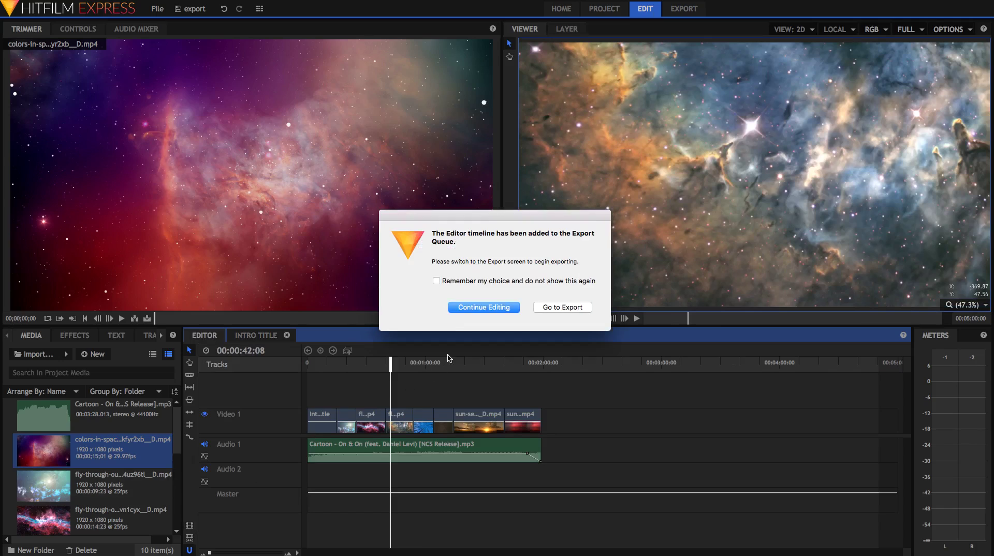
left_click(472, 309)
- Queue the Editor timeline's In-to-Out area for export with the playhead moved to 00:00:28:03, and continue editing
left_click(339, 365)
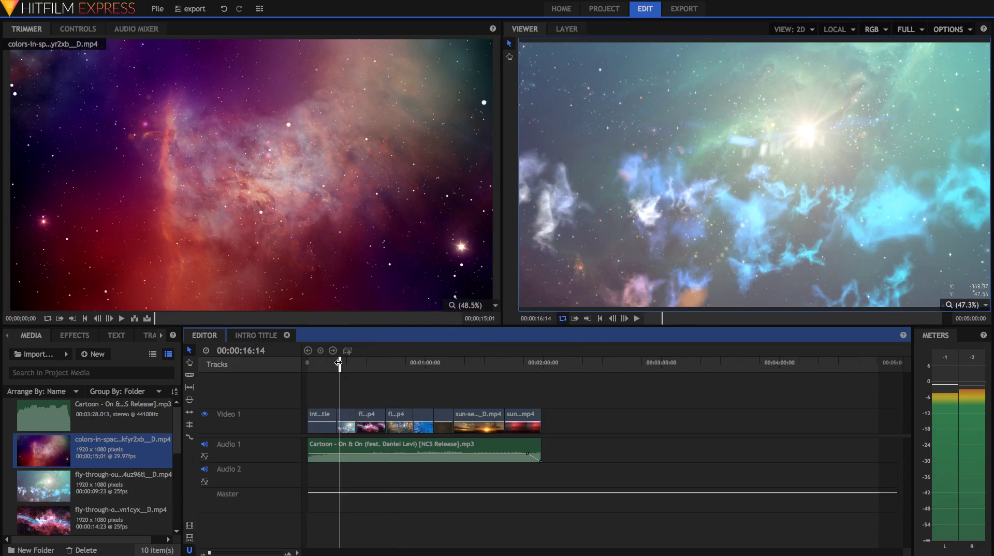
left_click_drag(339, 362, 362, 362)
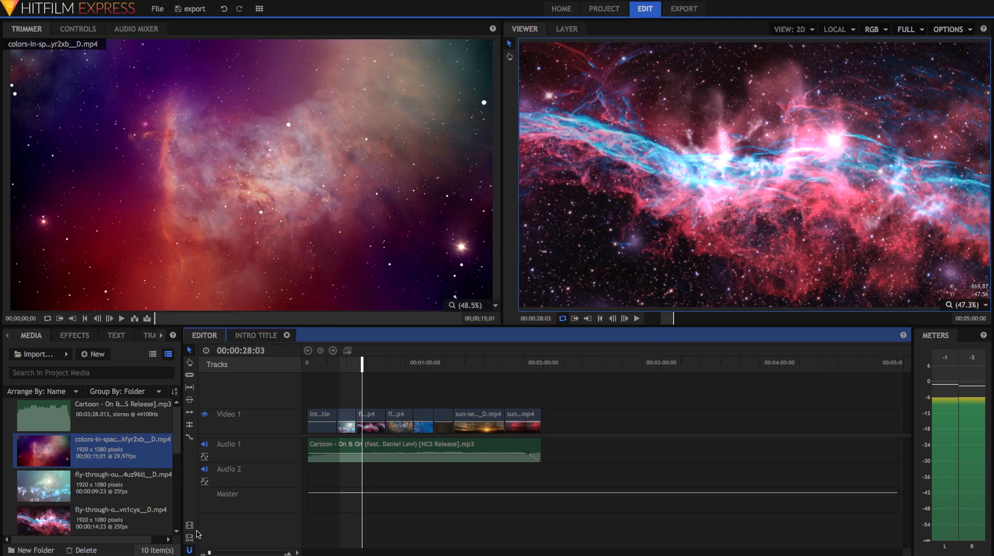
left_click(189, 538)
left_click(474, 309)
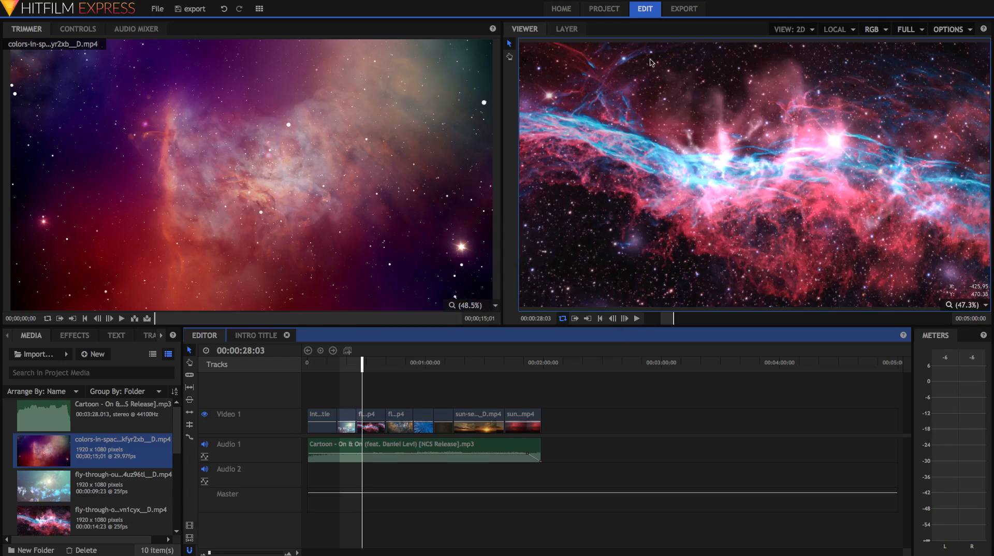
- Set the first export/Intro Title task's preset to YouTube 1080p HD and start exporting the queue
left_click(684, 9)
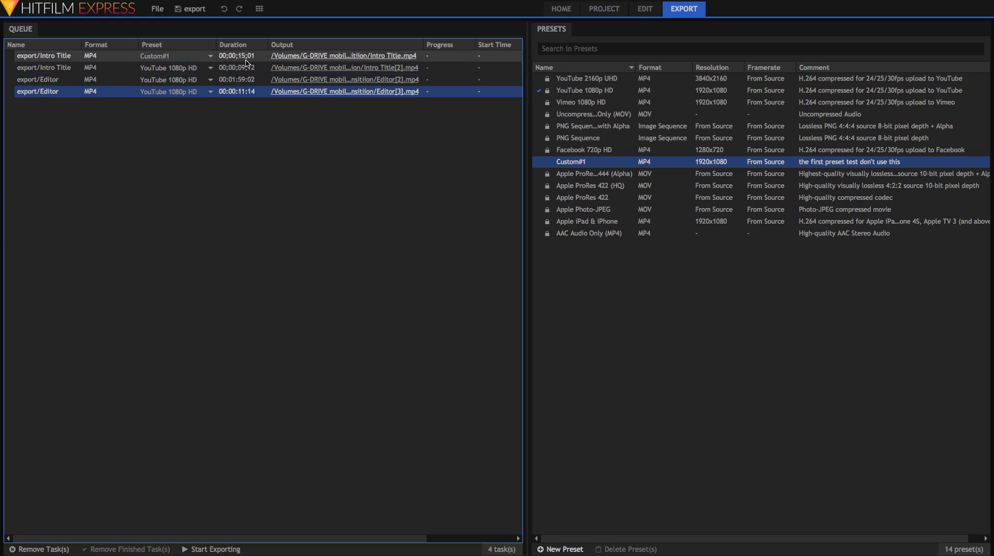
left_click(190, 56)
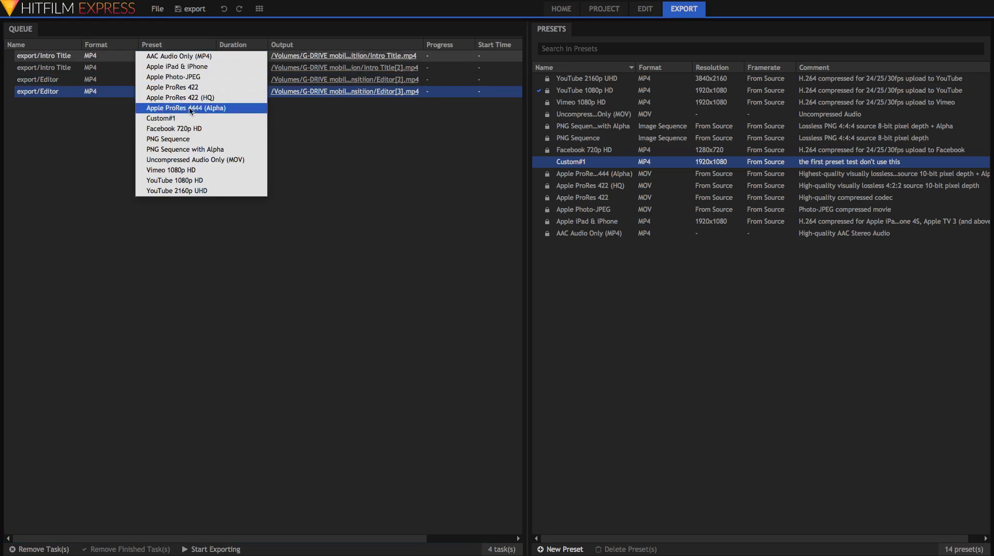
left_click(203, 180)
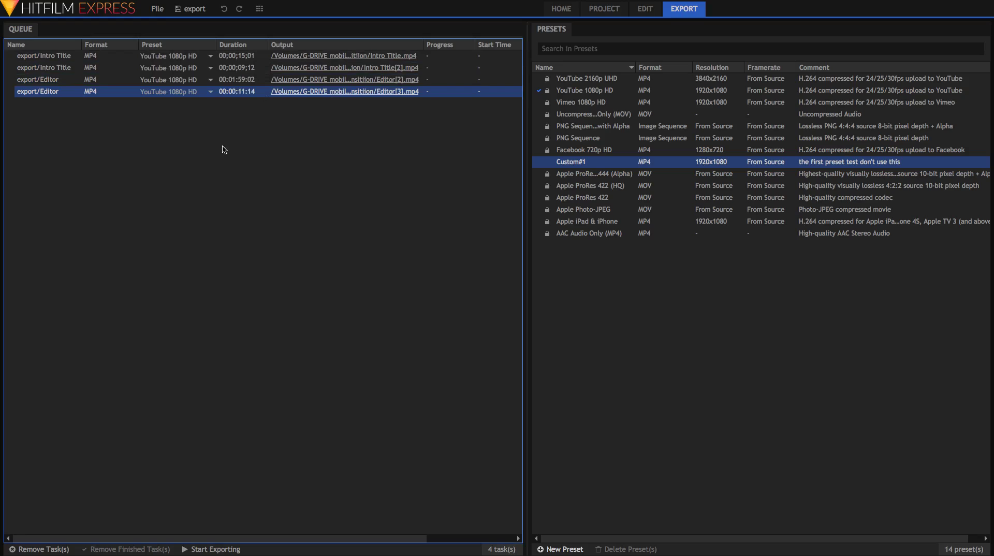
left_click(234, 145)
left_click(197, 549)
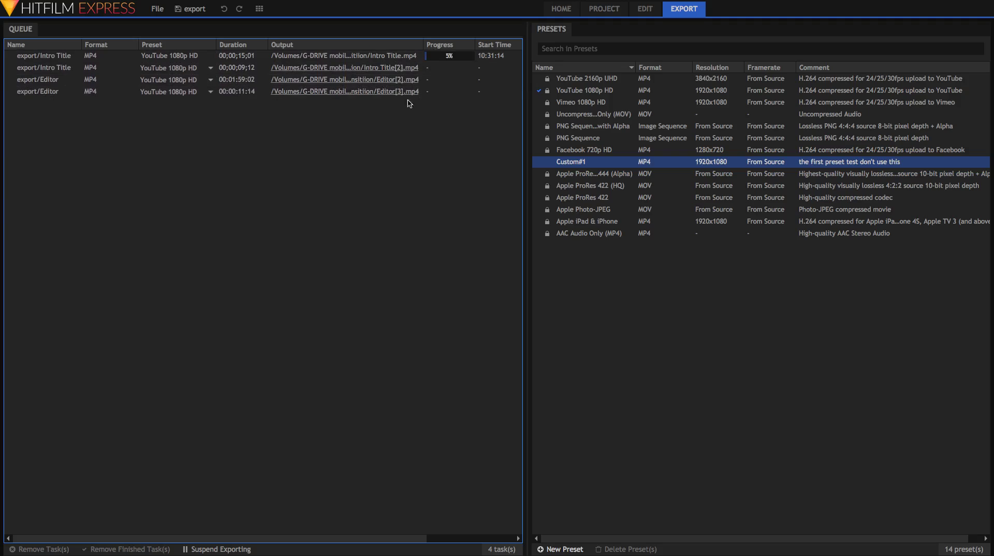
- Suspend the running export and leave no preset selected in the presets list
left_click(207, 549)
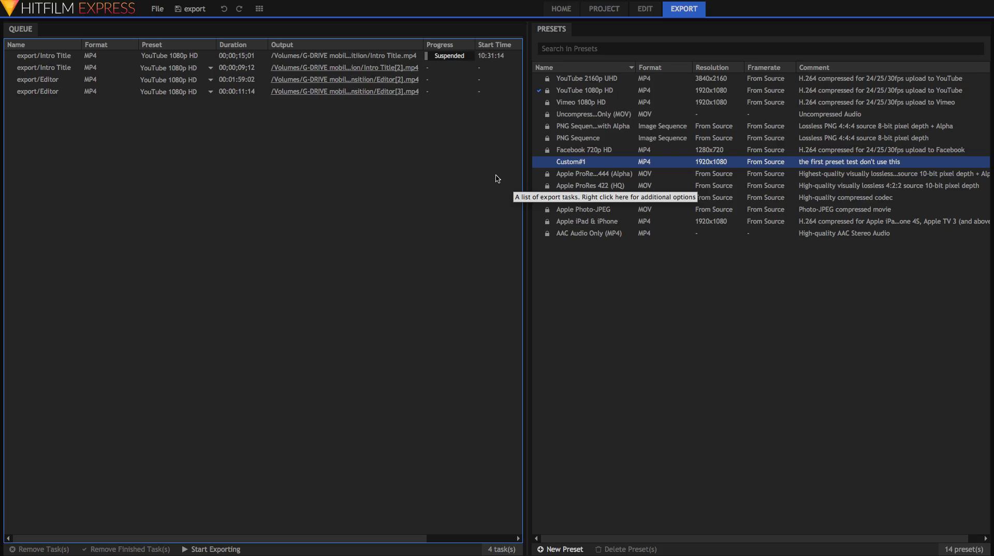
left_click(633, 266)
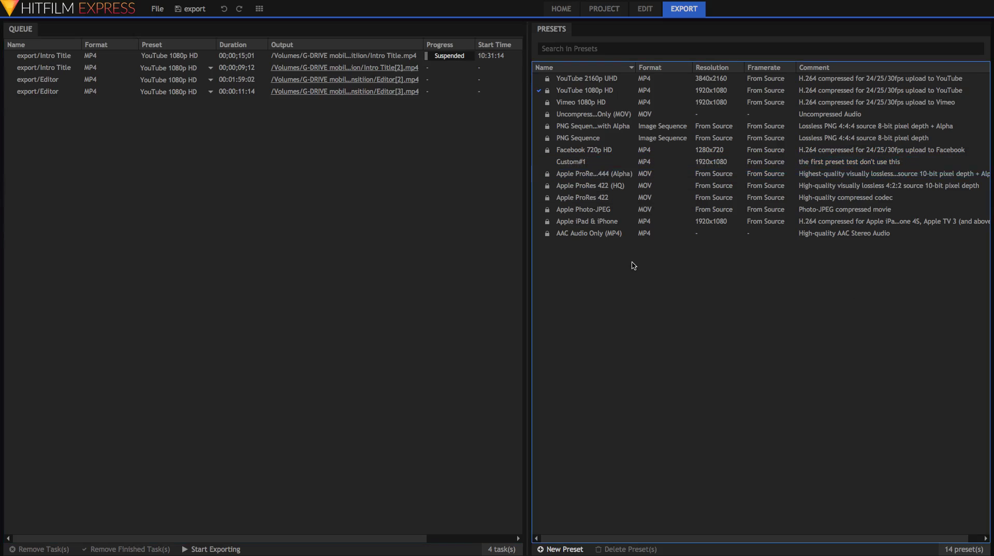
left_click(614, 178)
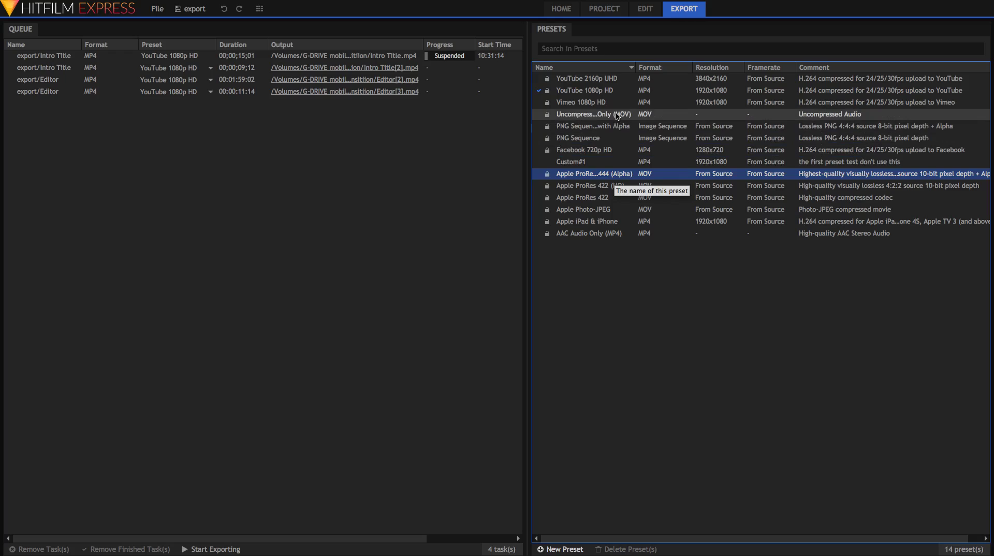
left_click(672, 236)
left_click(677, 259)
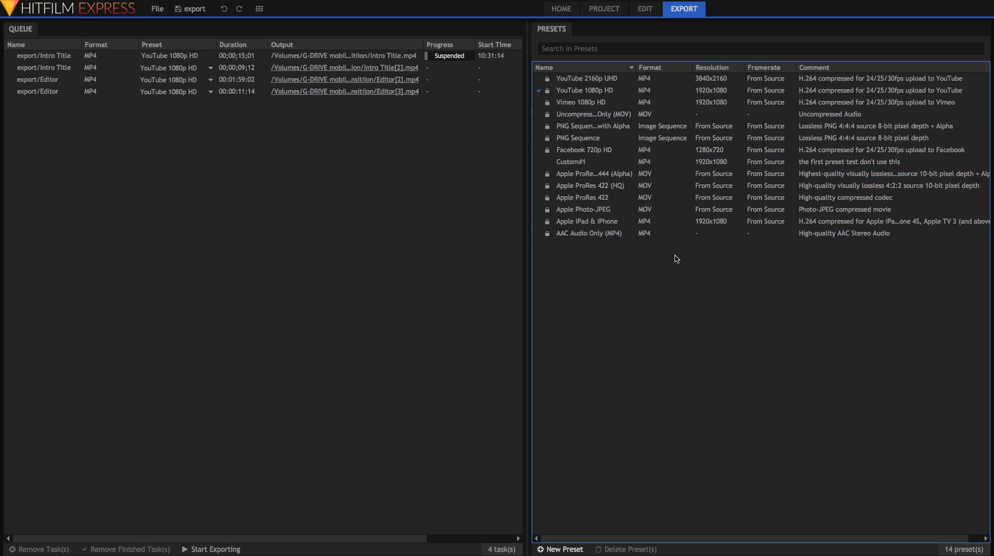